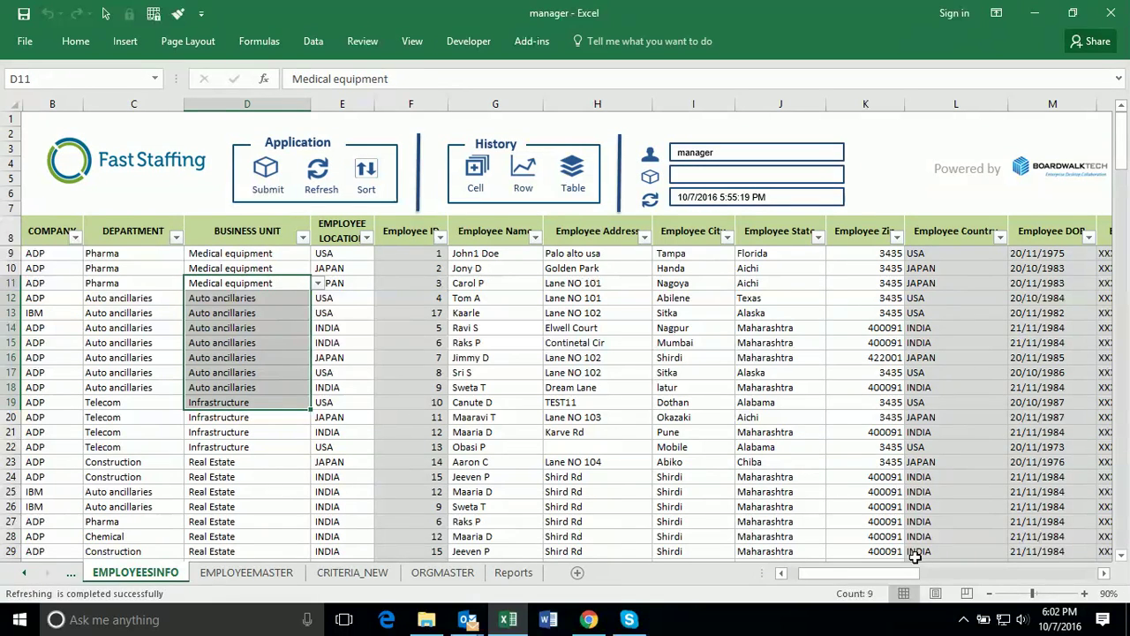
Examine the EMPLOYEESINFO sheet's columns from company and location through position dates, salary, comments and insurance
drag(858, 573, 950, 571)
drag(689, 285, 694, 358)
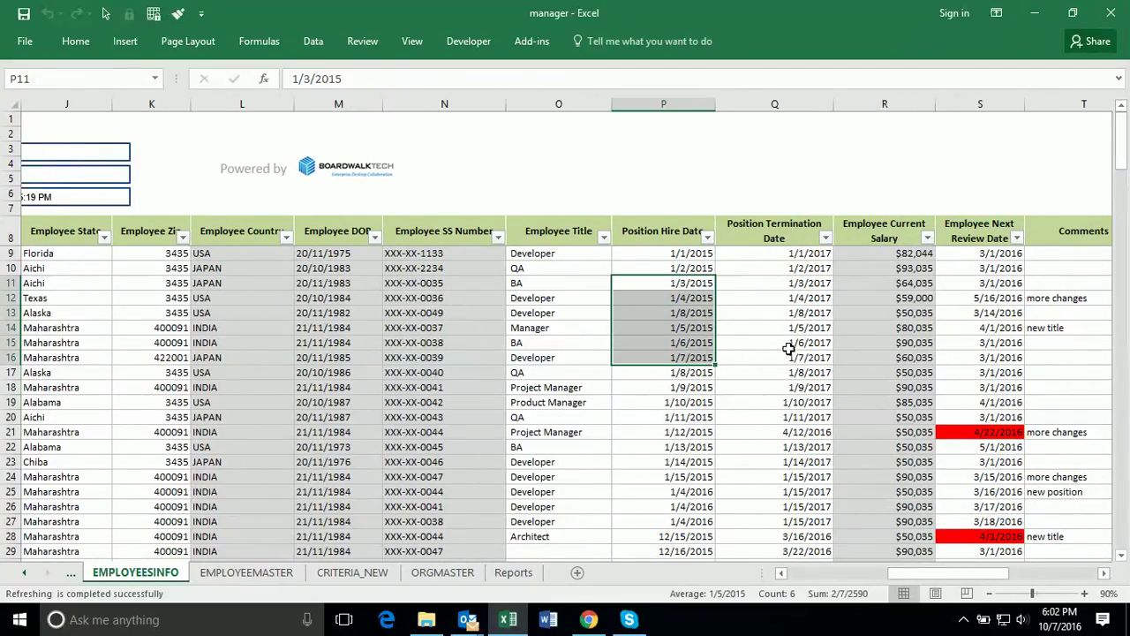
drag(939, 576, 984, 577)
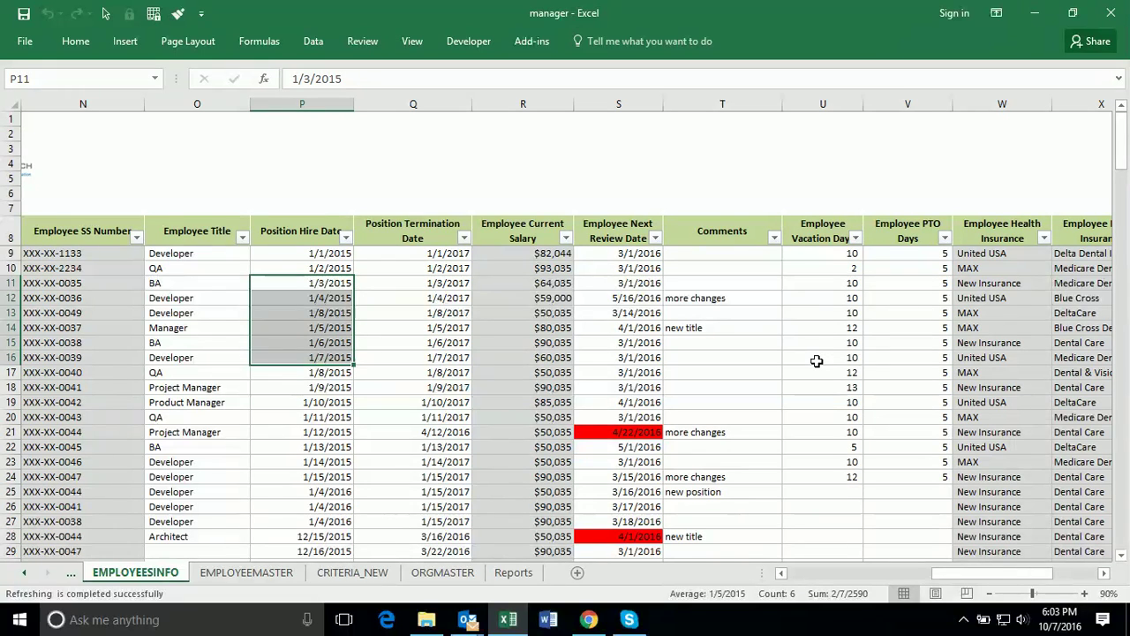
drag(987, 574, 854, 592)
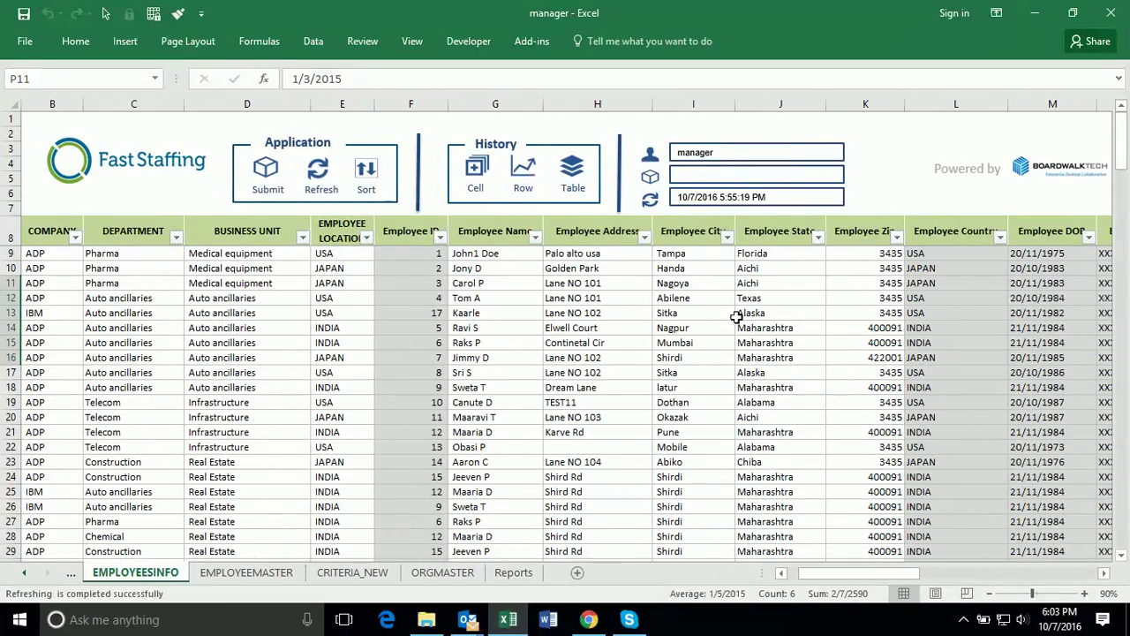
click(265, 574)
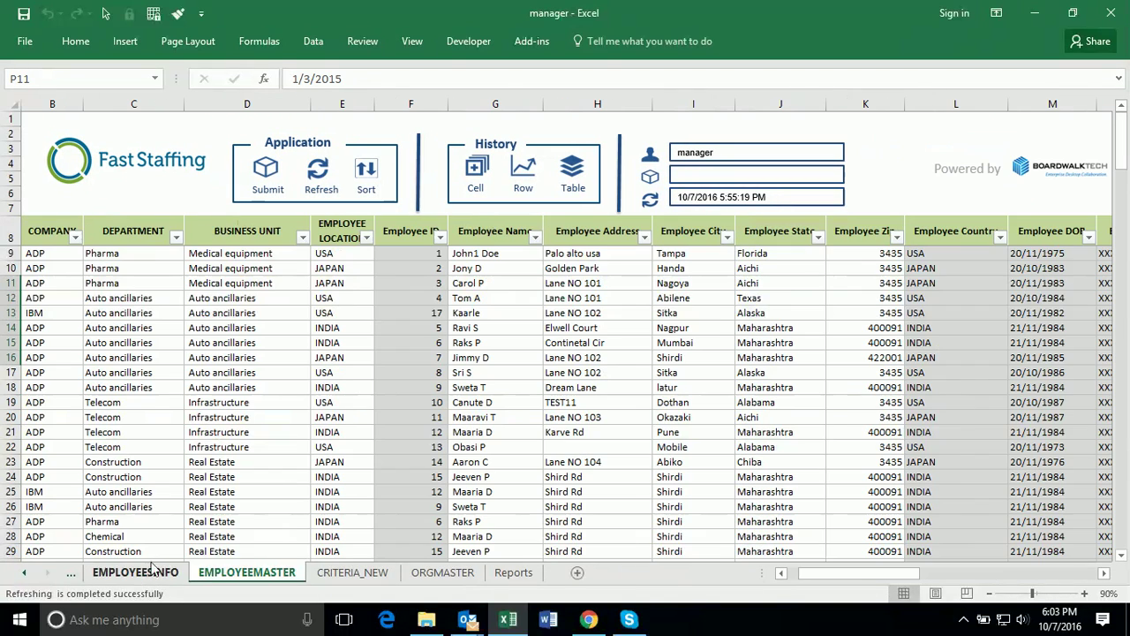
click(147, 579)
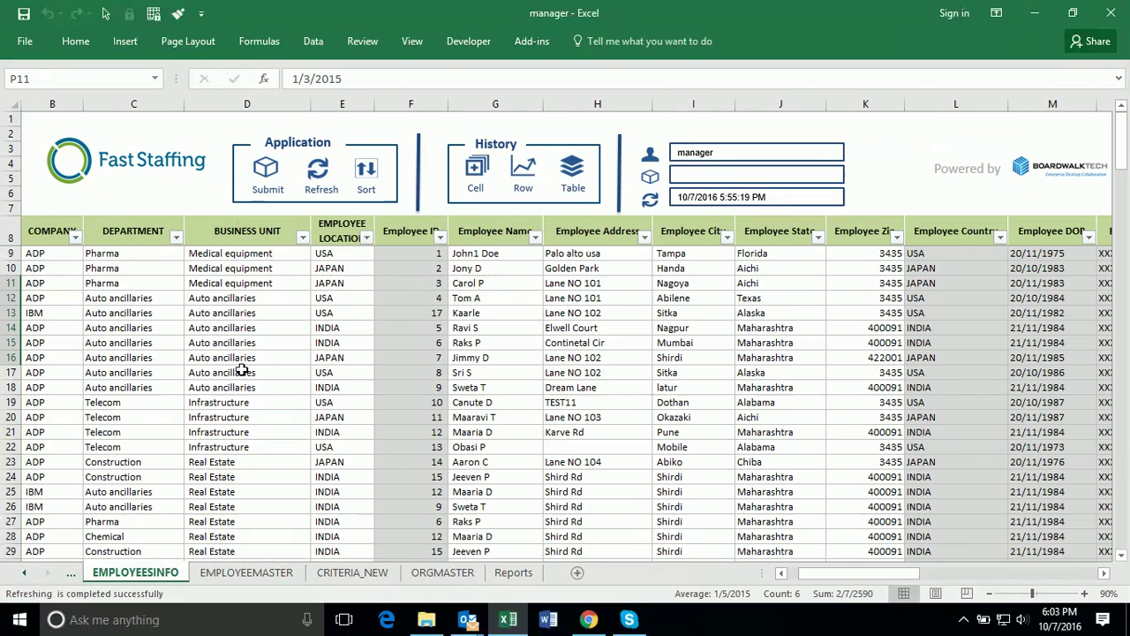
drag(344, 271, 329, 413)
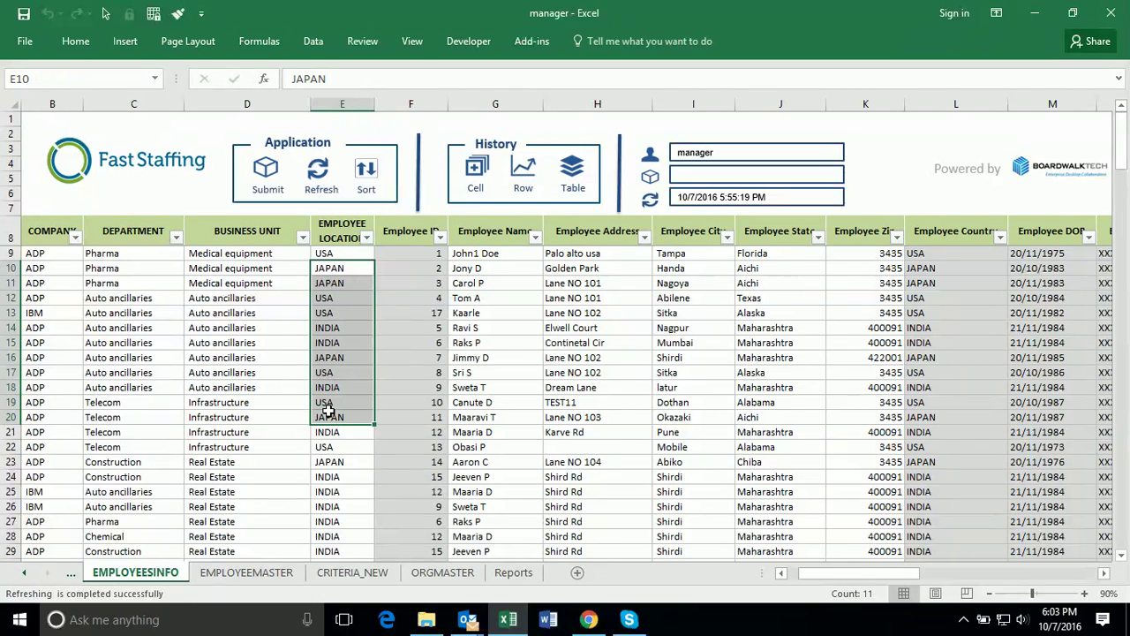
drag(52, 231, 493, 346)
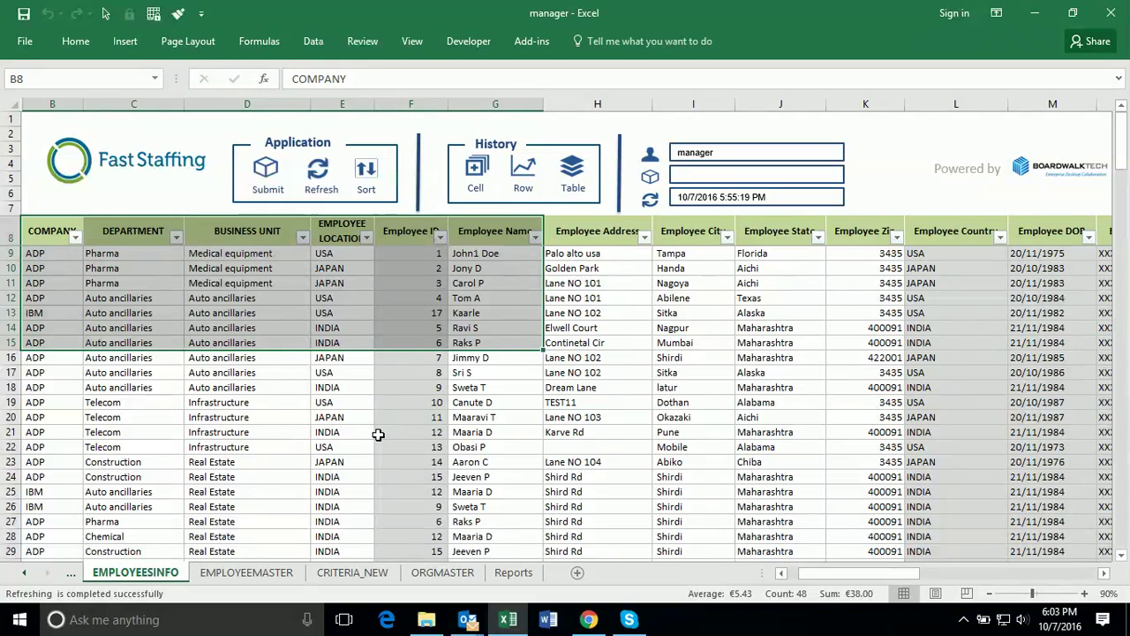
Review the access criteria on the CRITERIA_NEW sheet for the manager, india and usa users
click(345, 569)
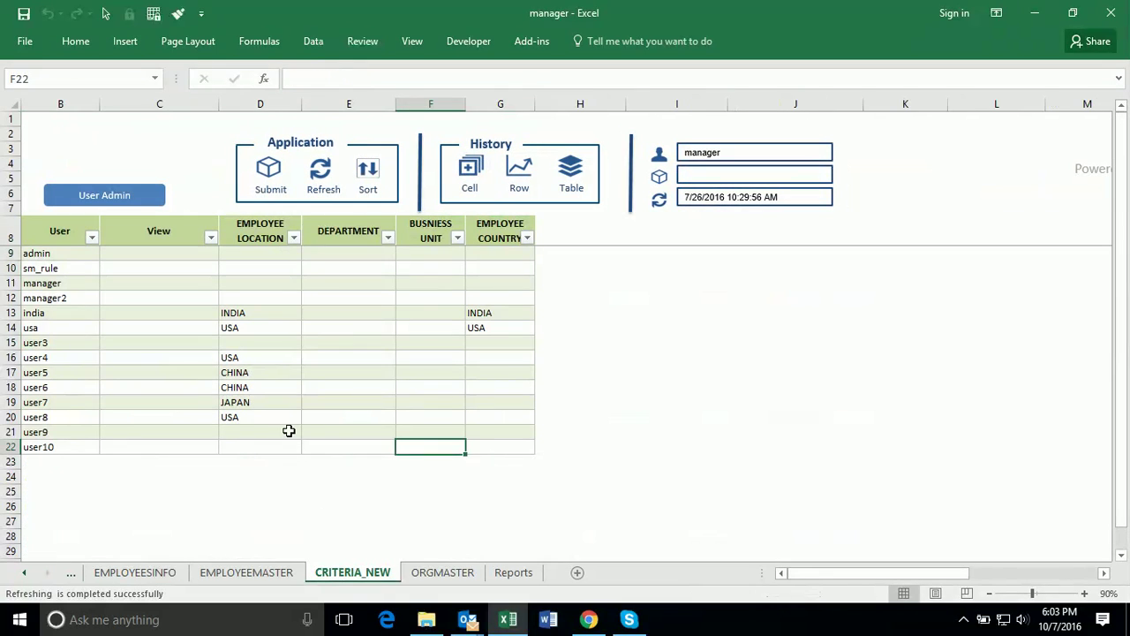
click(288, 431)
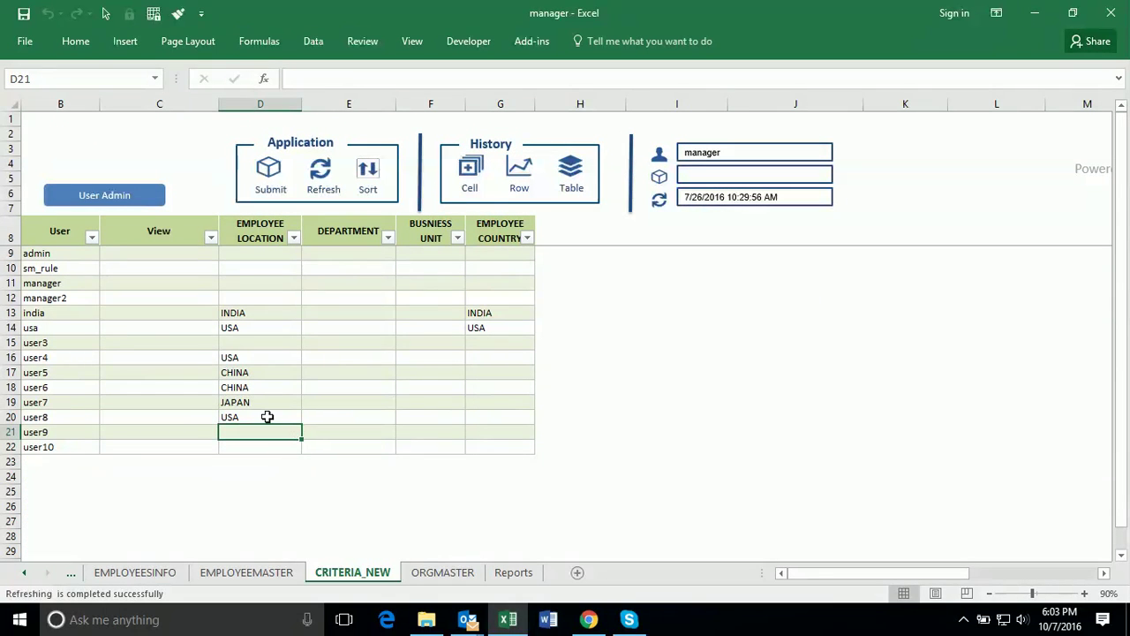
click(44, 310)
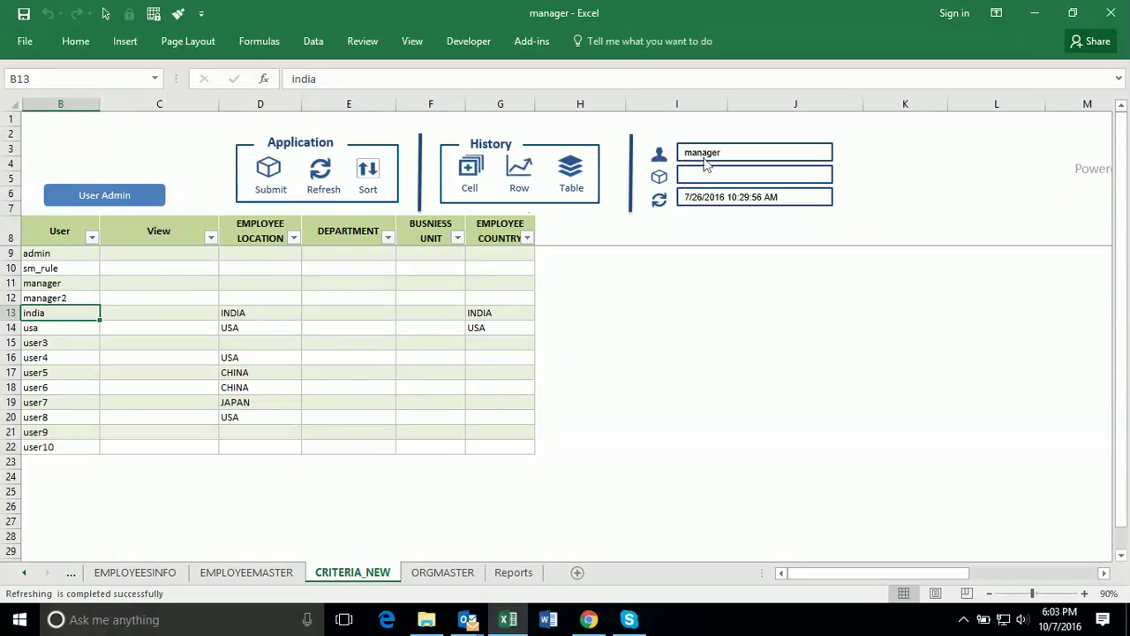
drag(70, 283, 505, 279)
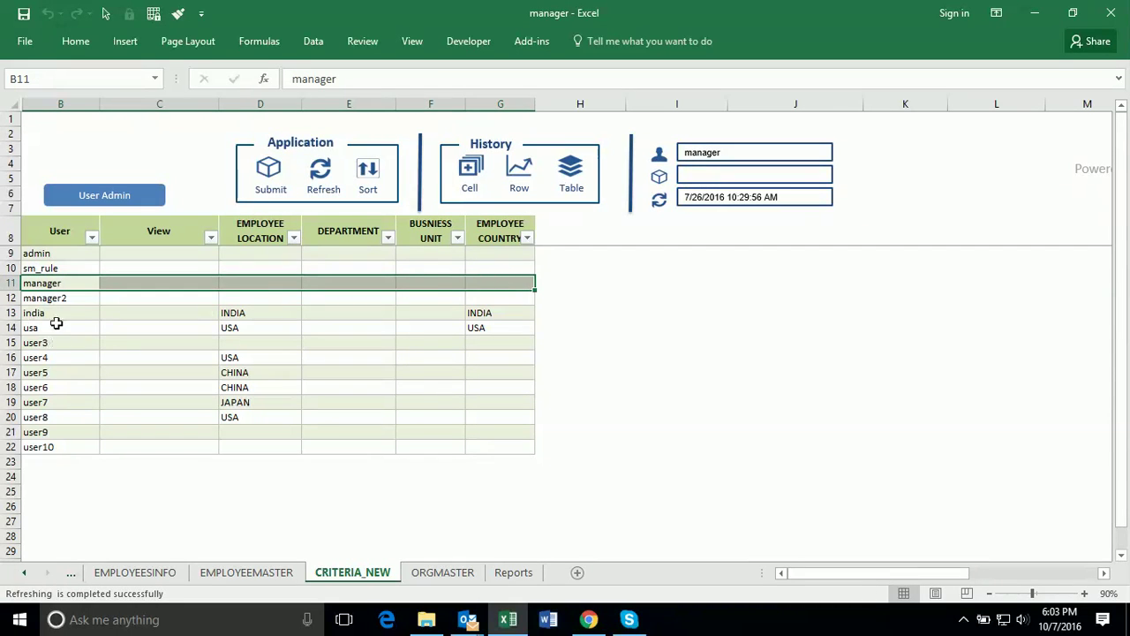
click(52, 327)
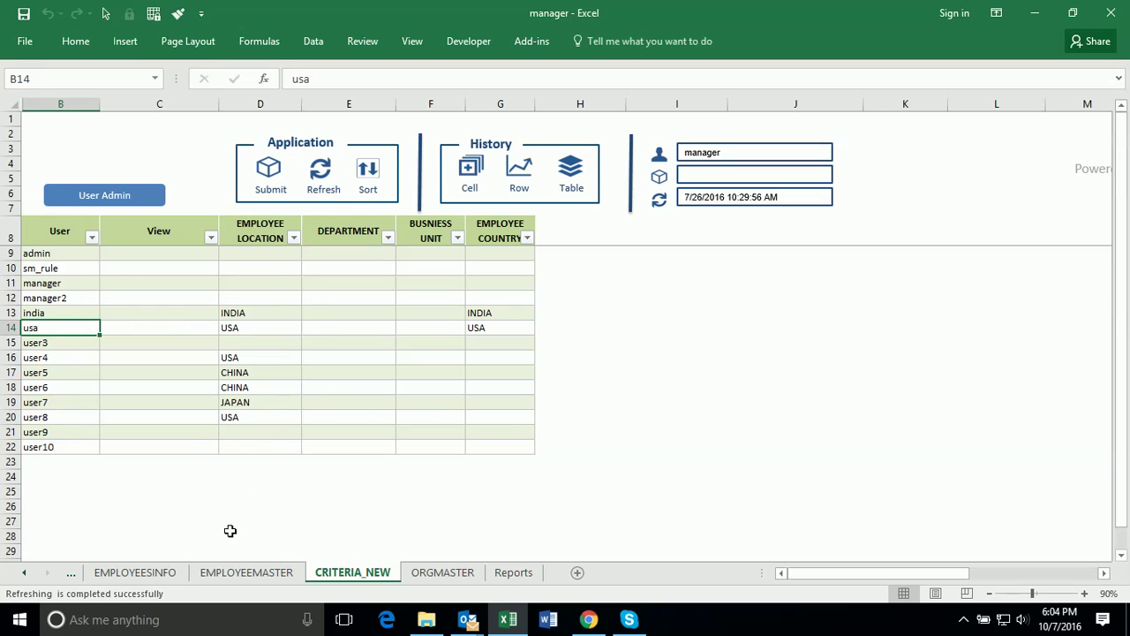
Go back to the EMPLOYEESINFO sheet and open the usa workbook from the HR integration folder
click(142, 574)
click(409, 475)
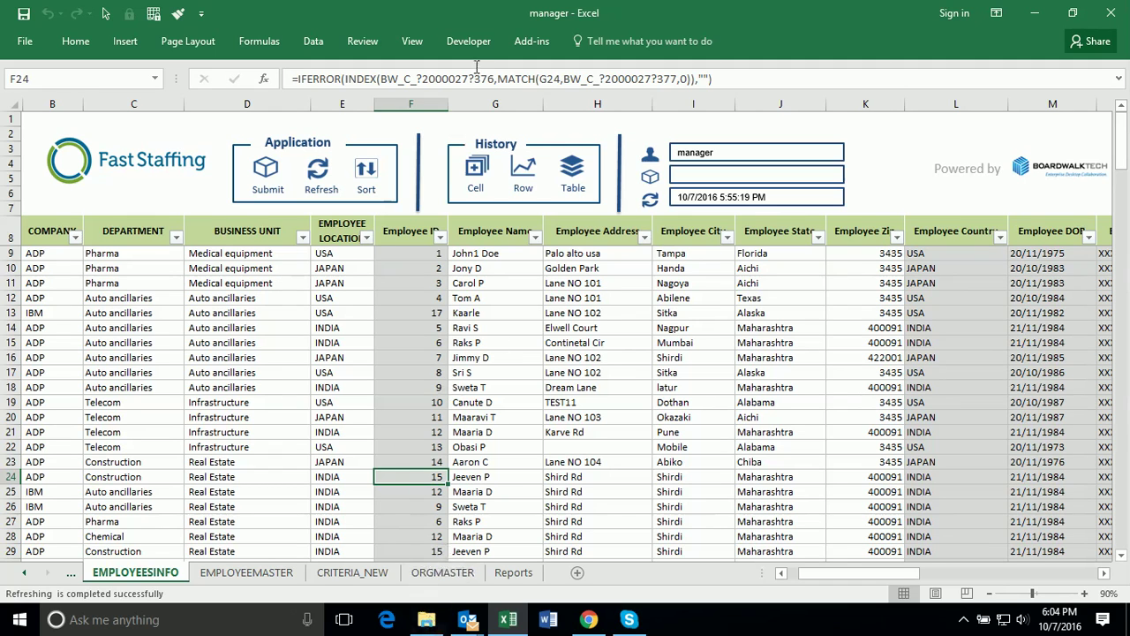
click(427, 619)
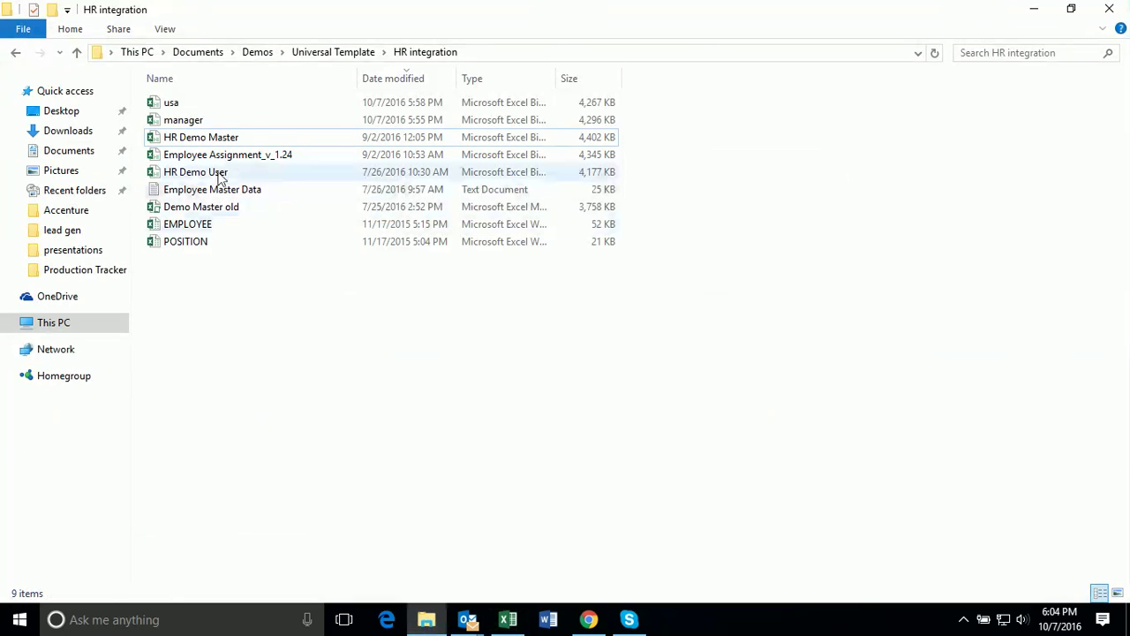
double_click(160, 103)
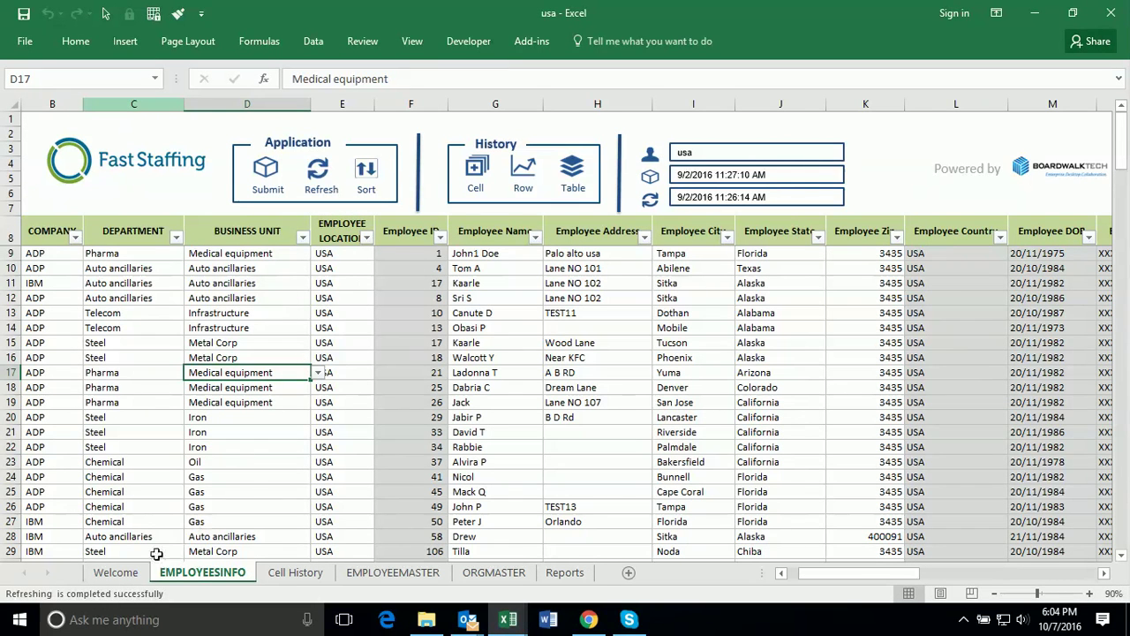
Look at the Welcome sheet and check which values the Employee Location filter offers on the EMPLOYEESINFO sheet
click(116, 572)
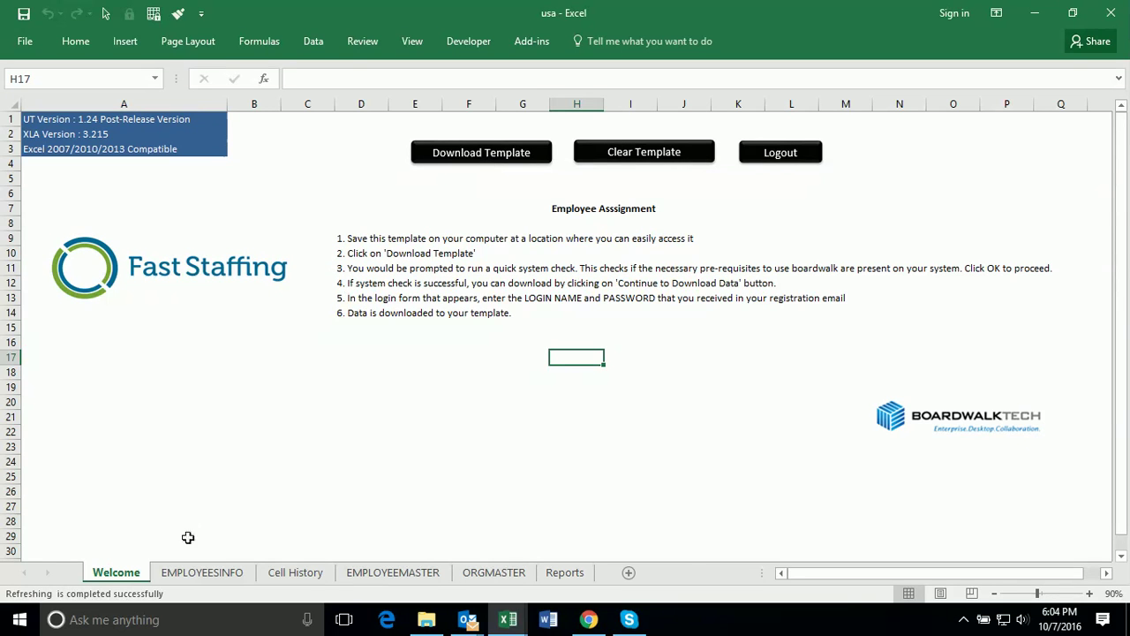
click(187, 574)
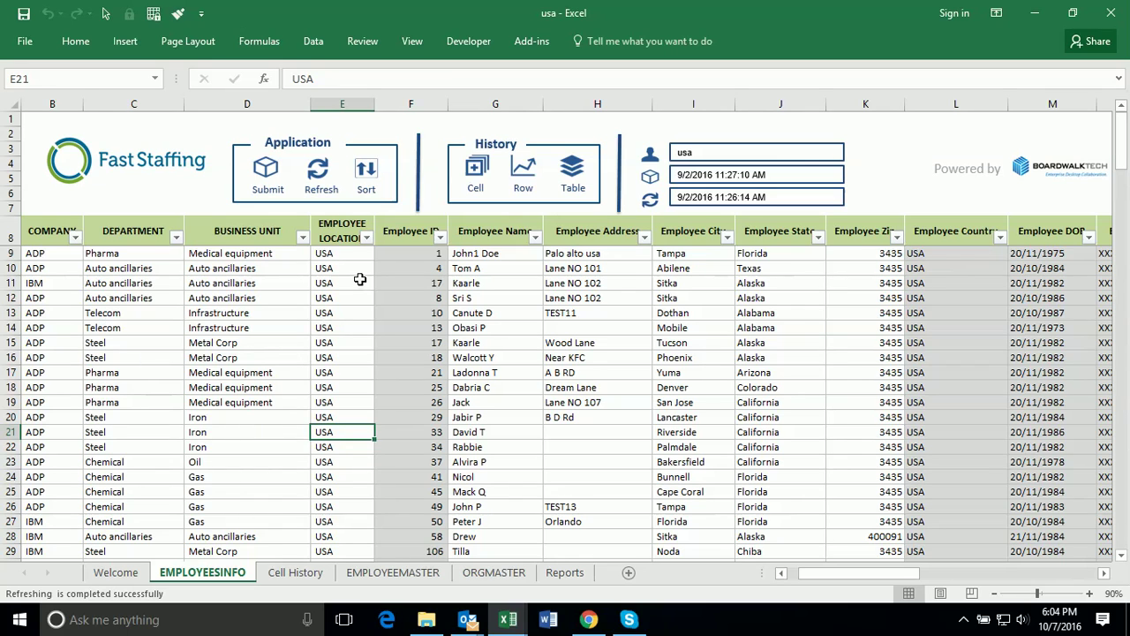
click(363, 313)
click(366, 238)
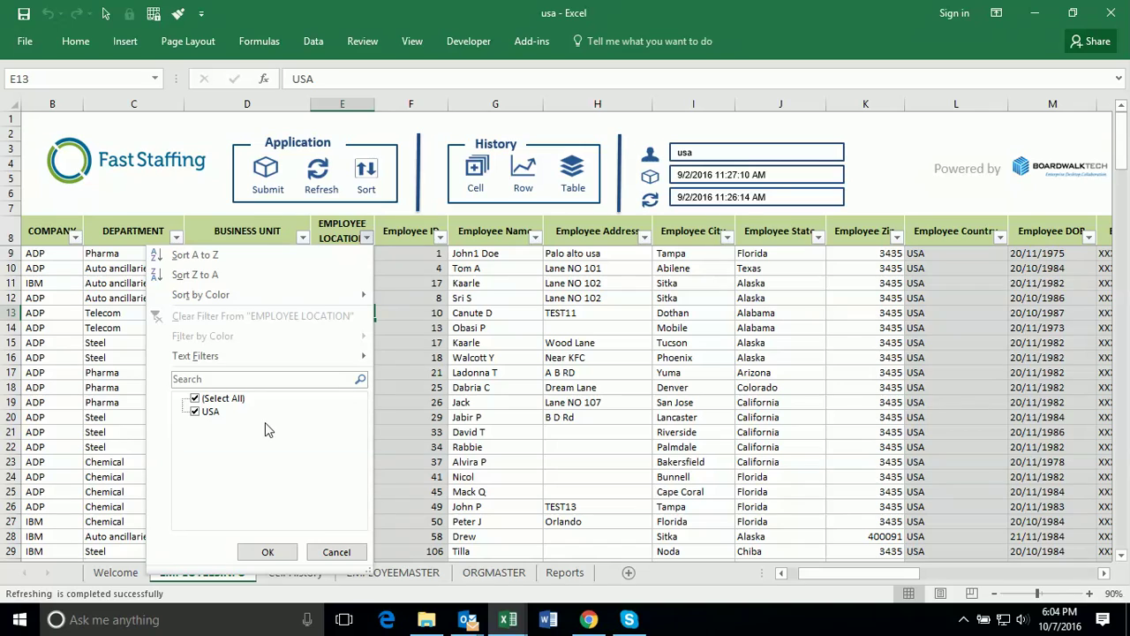
click(335, 551)
mouse_move(1124, 141)
mouse_down()
mouse_move(1125, 220)
mouse_move(1126, 124)
mouse_up()
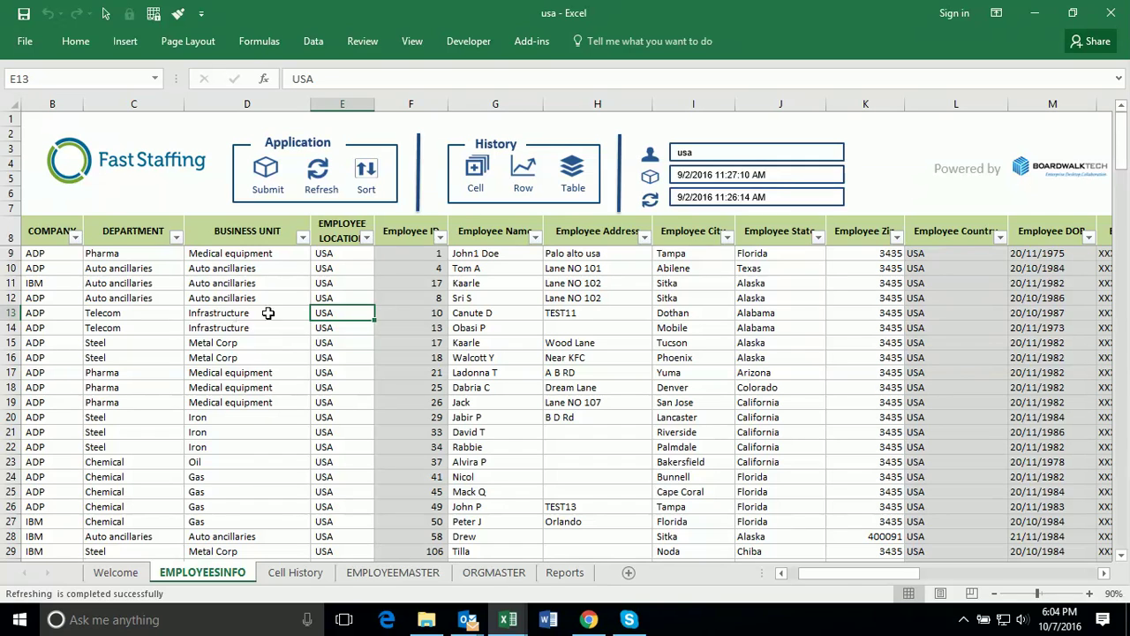
Run the integration from the EMPLOYEEMASTER sheet, logging in as usa with the account password
click(384, 573)
click(640, 387)
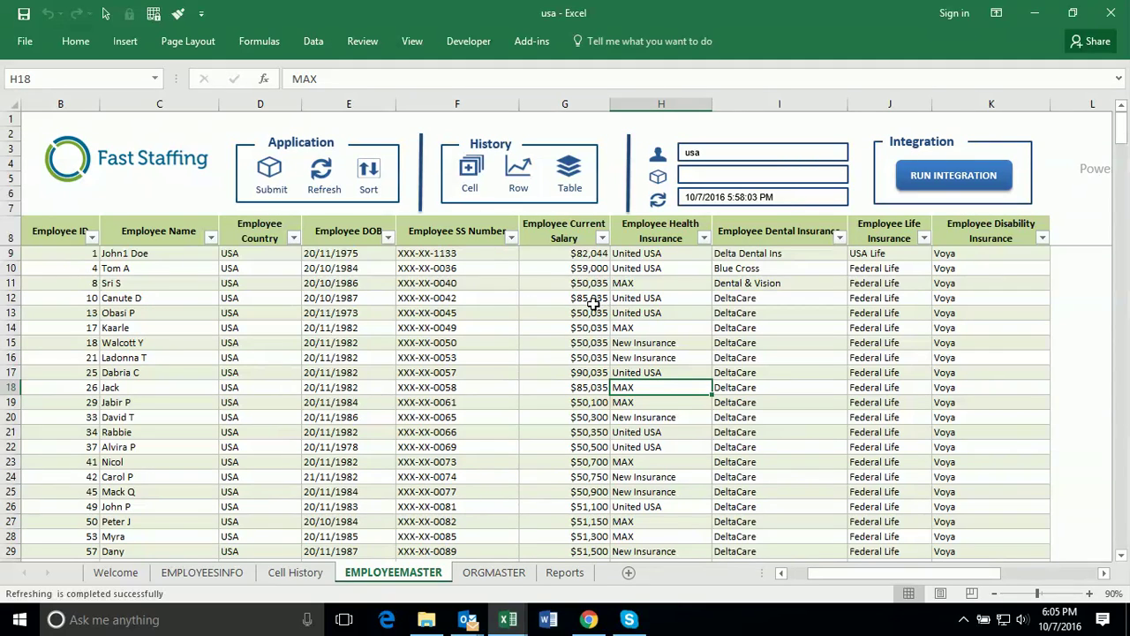
click(946, 177)
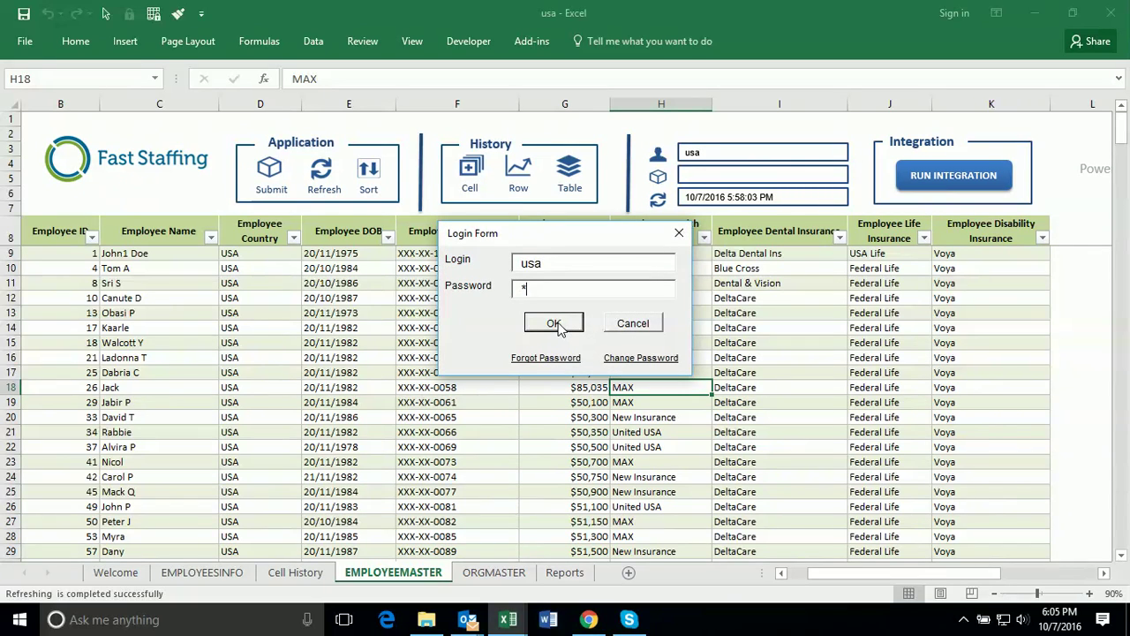
click(555, 324)
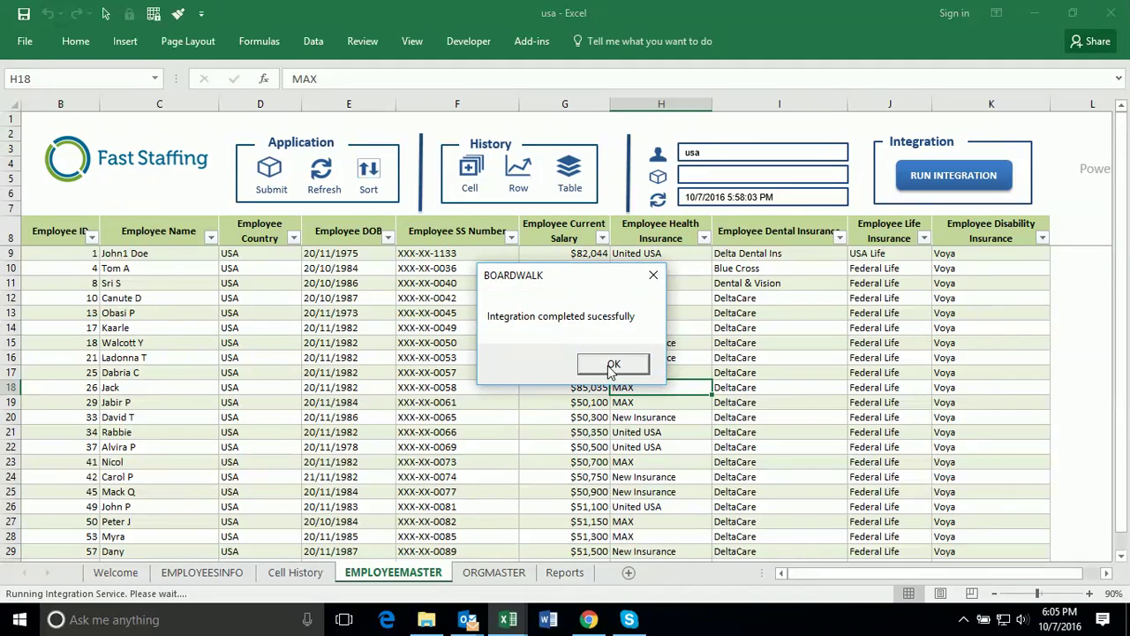
click(612, 365)
Refresh the EMPLOYEEMASTER data and select the current salary in row 10
click(537, 344)
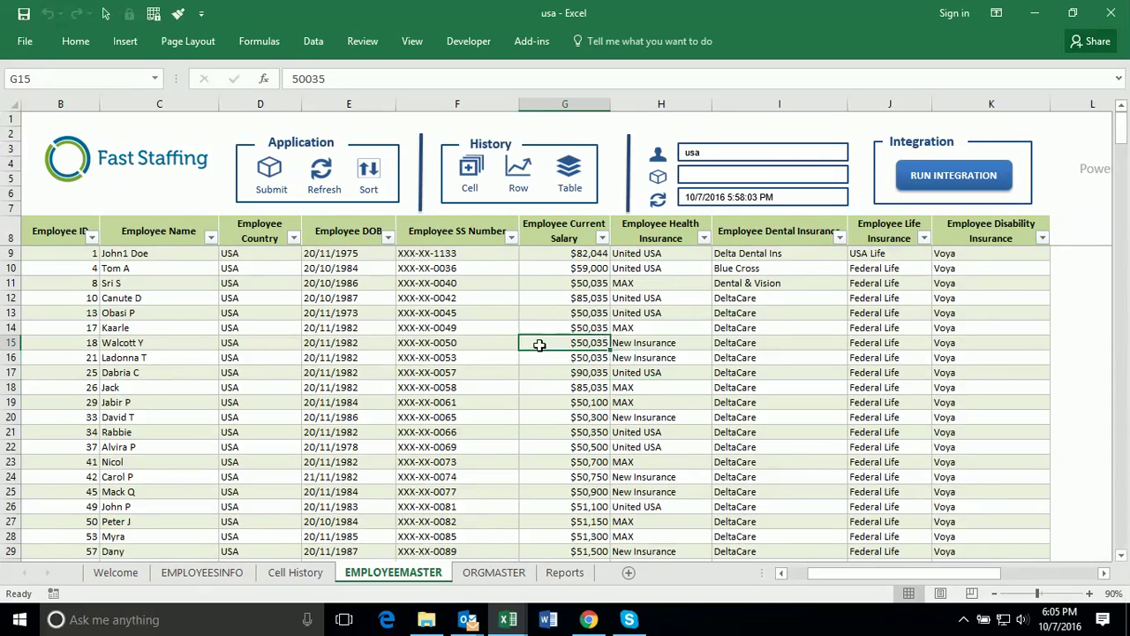
click(324, 172)
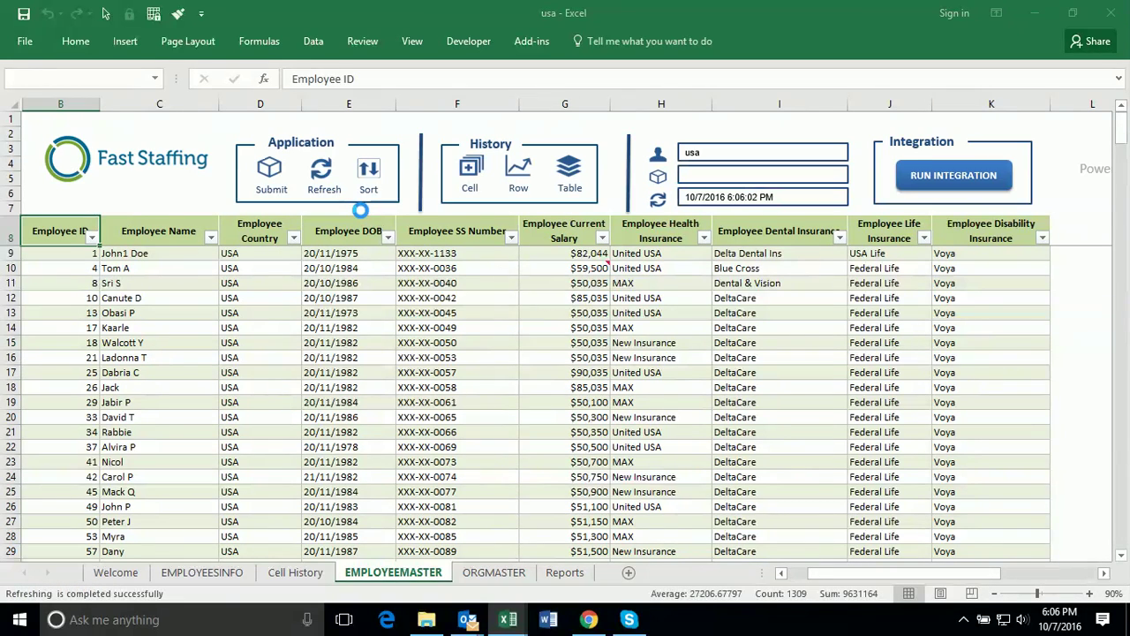
click(572, 375)
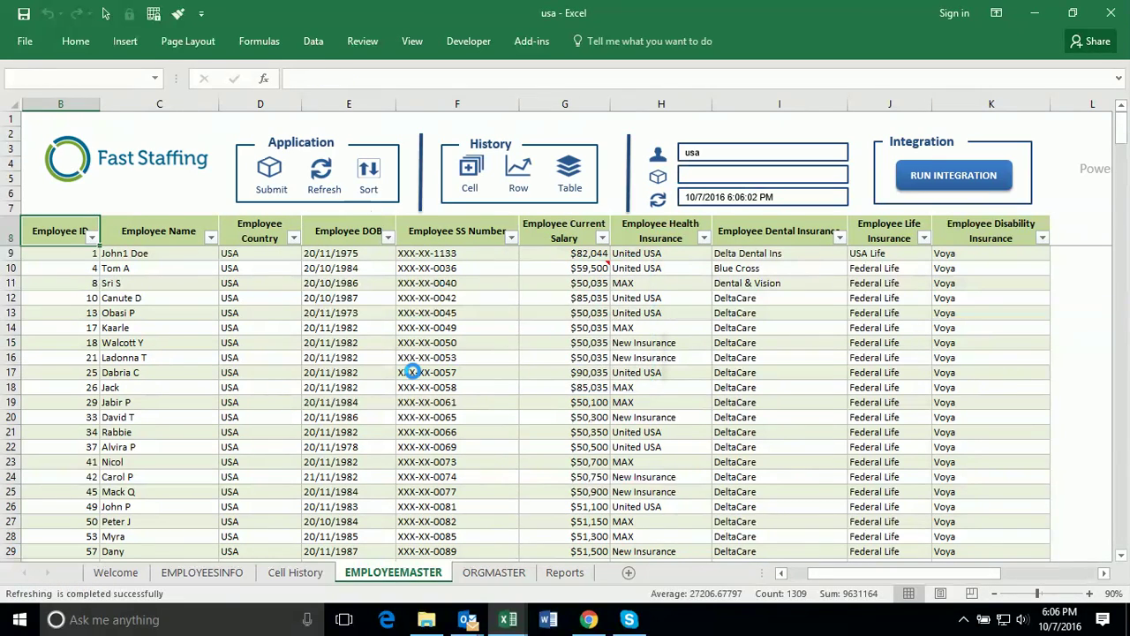
click(560, 268)
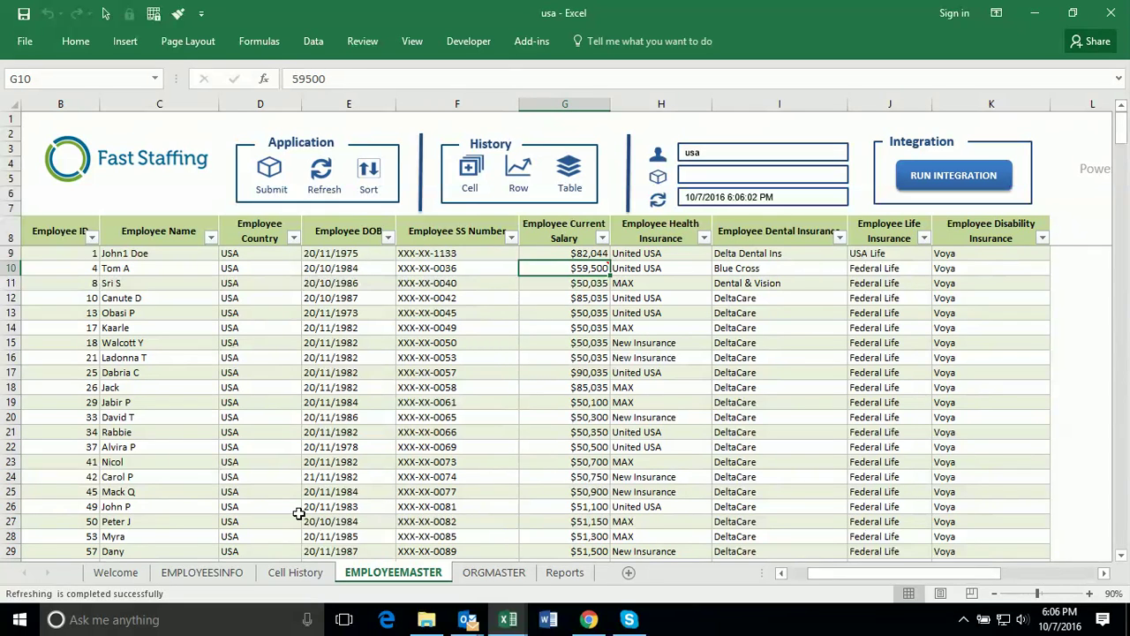
Check the Employee Current Salary column on the EMPLOYEESINFO sheet
click(202, 572)
click(382, 402)
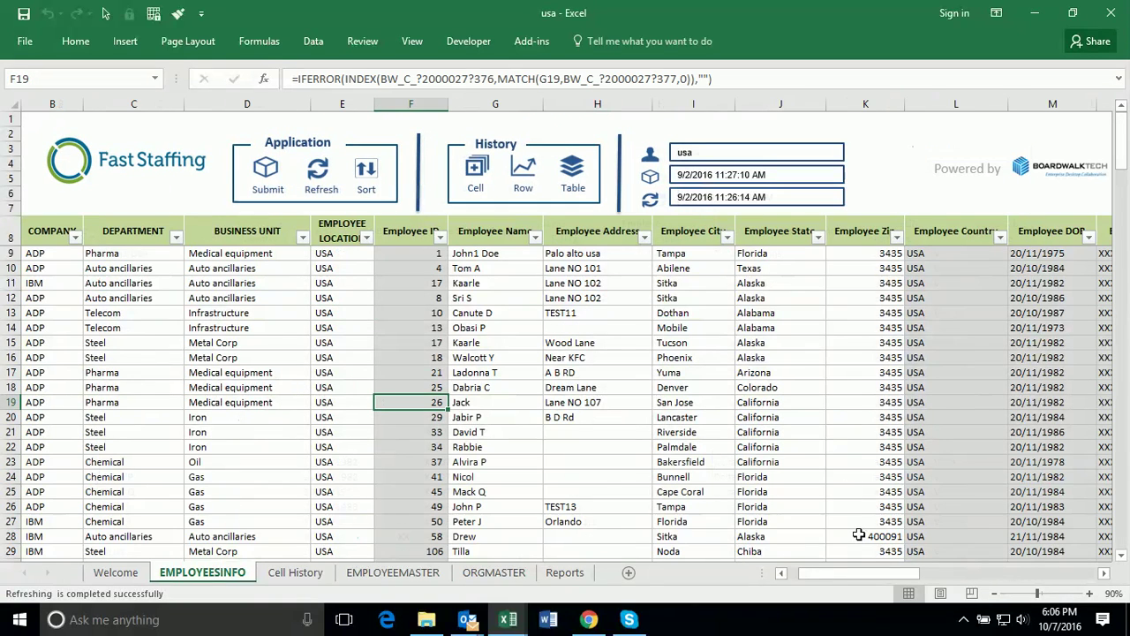
click(44, 296)
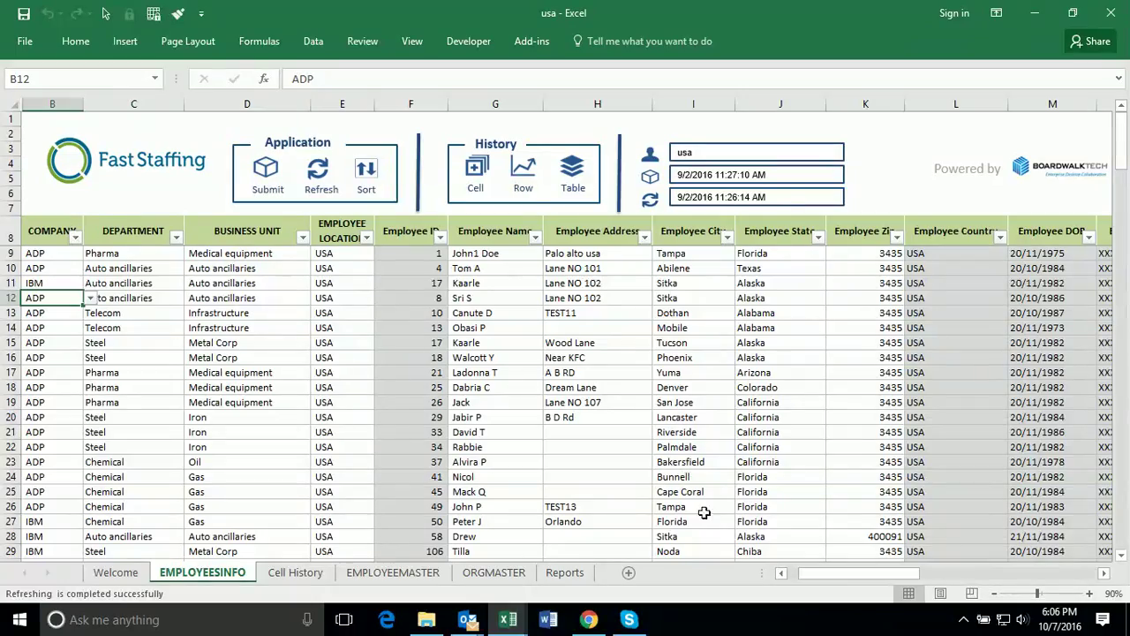
drag(847, 573, 950, 574)
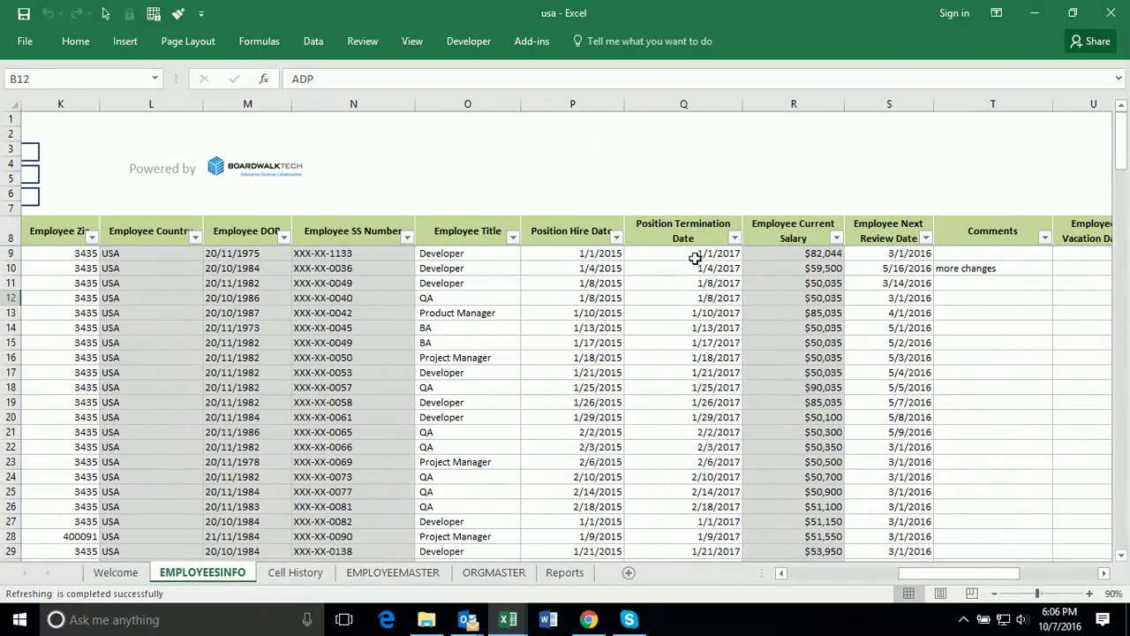
Try changing the Employee Next Review Date in row 10 to 5/16/2017, and undo the edit
click(901, 269)
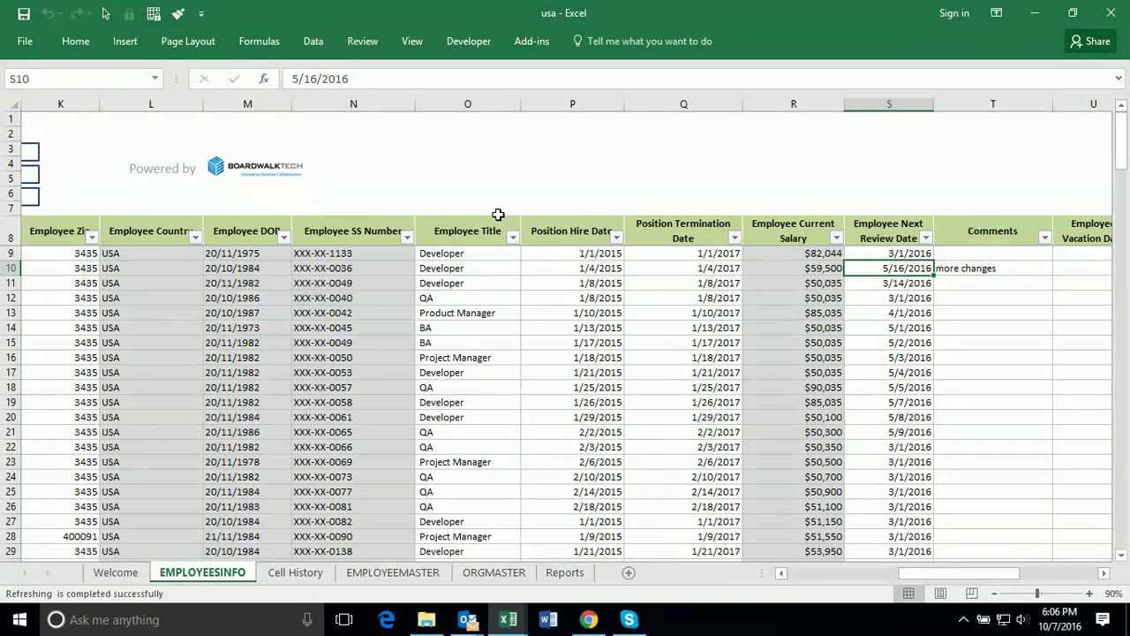
double_click(345, 77)
text(2017)
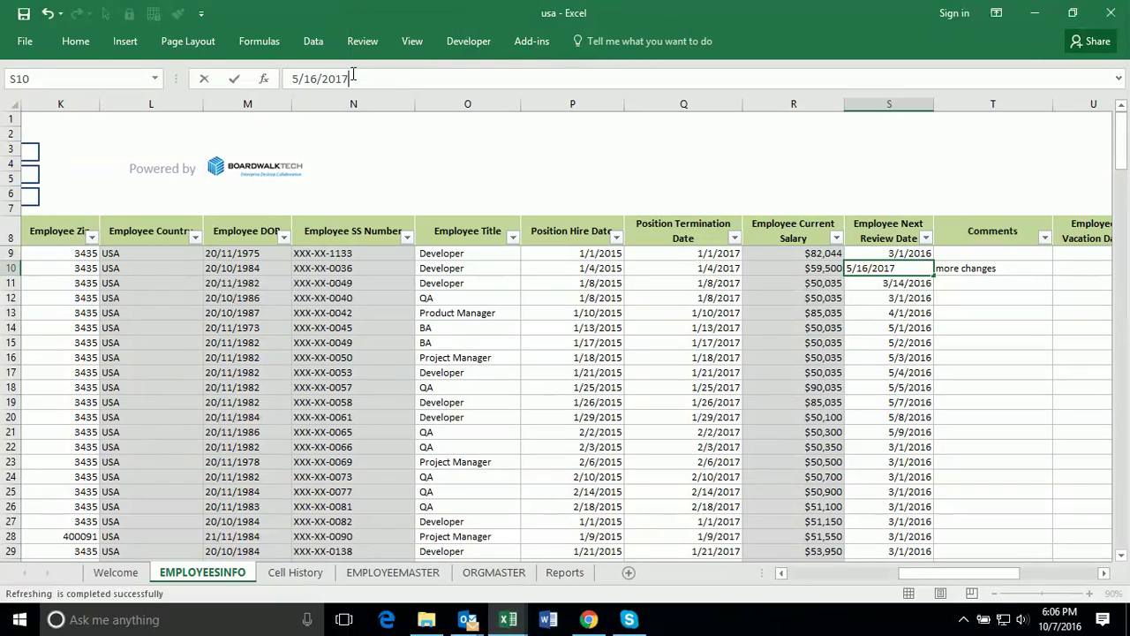
key(Return)
click(878, 312)
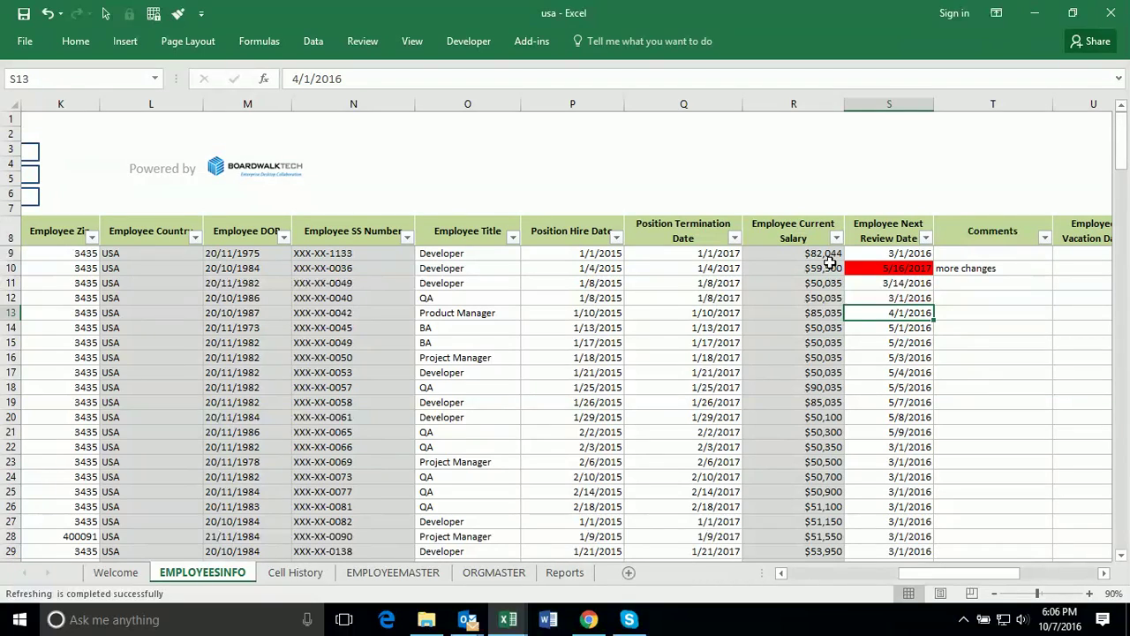
click(694, 269)
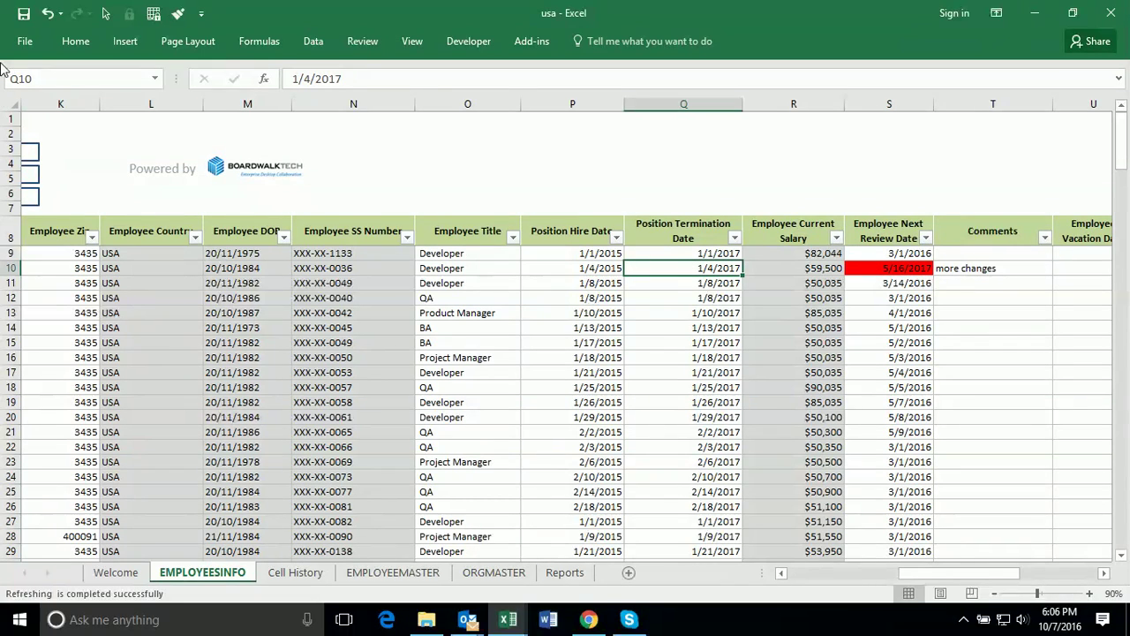
click(49, 13)
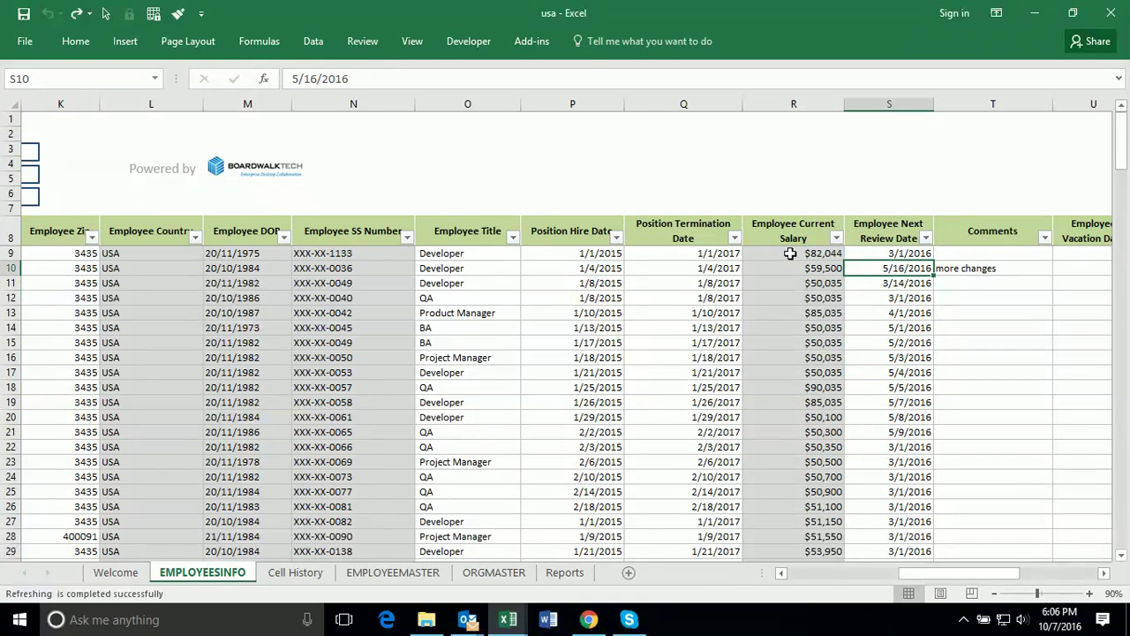
Set the Employee Next Review Date in row 10 of the EMPLOYEESINFO sheet to 11/16/2016
drag(300, 78, 293, 78)
text(11)
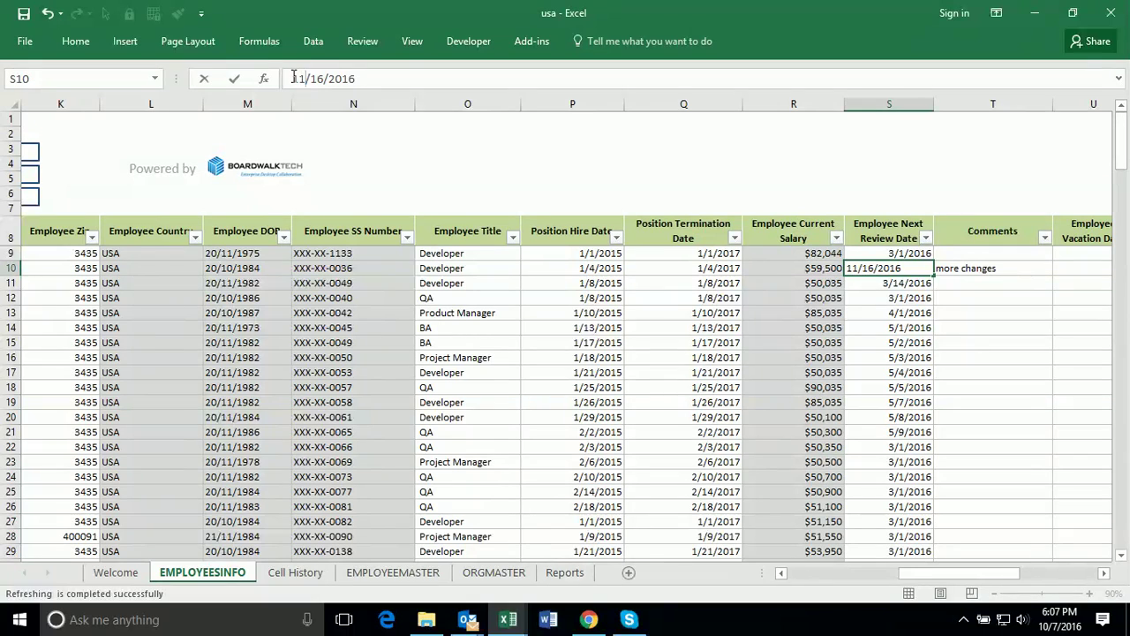
key(Return)
click(834, 432)
Replace the Comments entry in row 10 with "this update"
drag(942, 572, 951, 572)
click(894, 272)
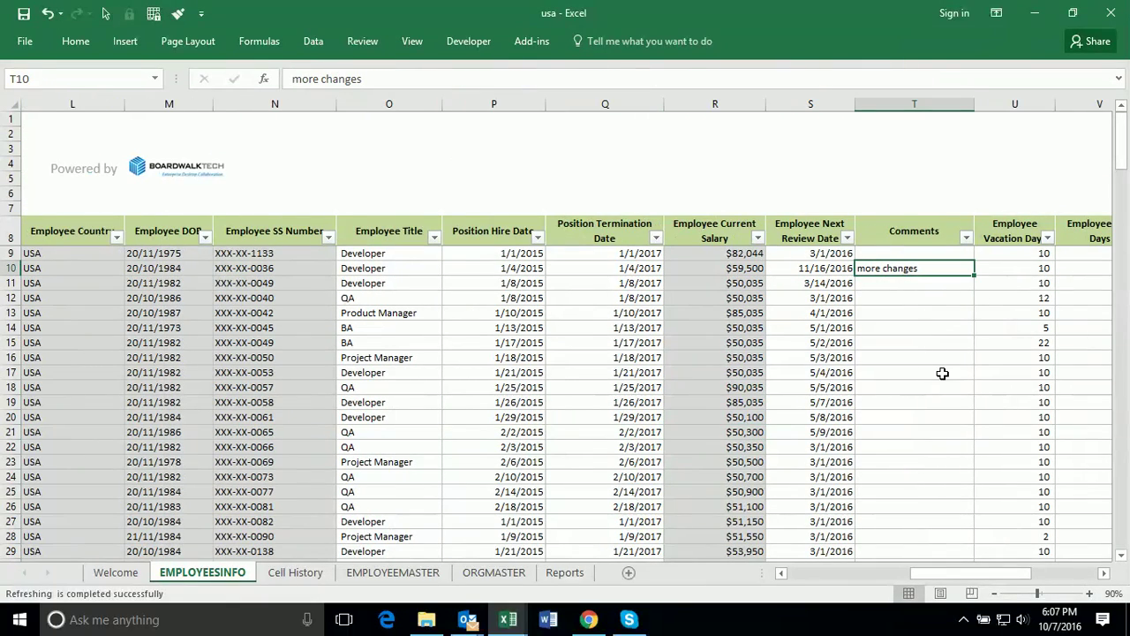
text(this update)
key(Return)
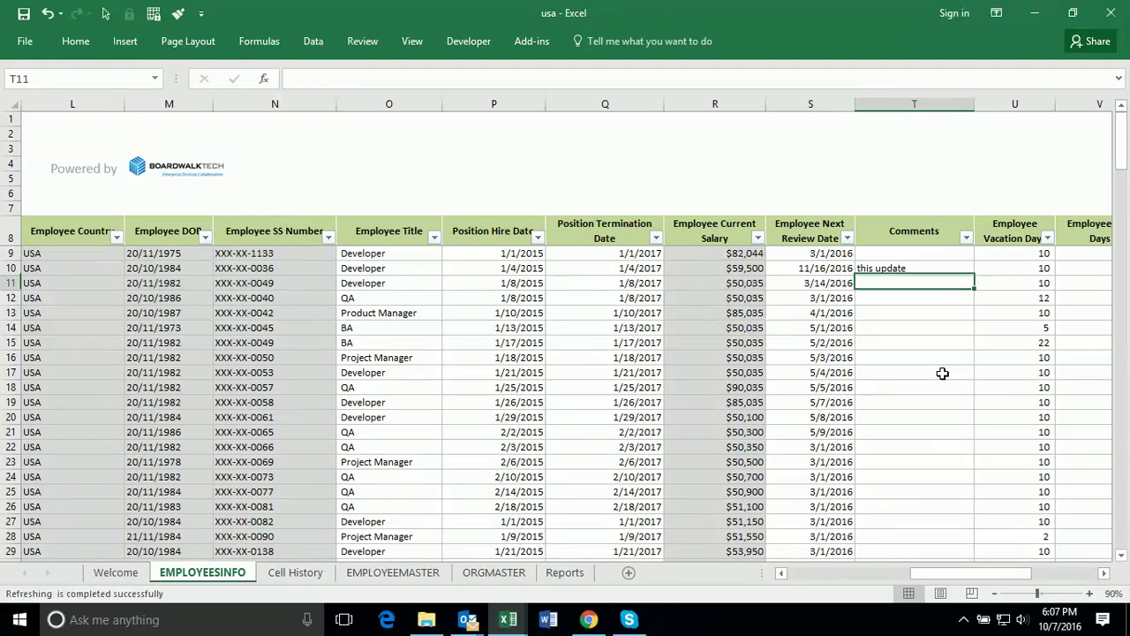
Enter "more changes" as the comment in row 12
click(888, 297)
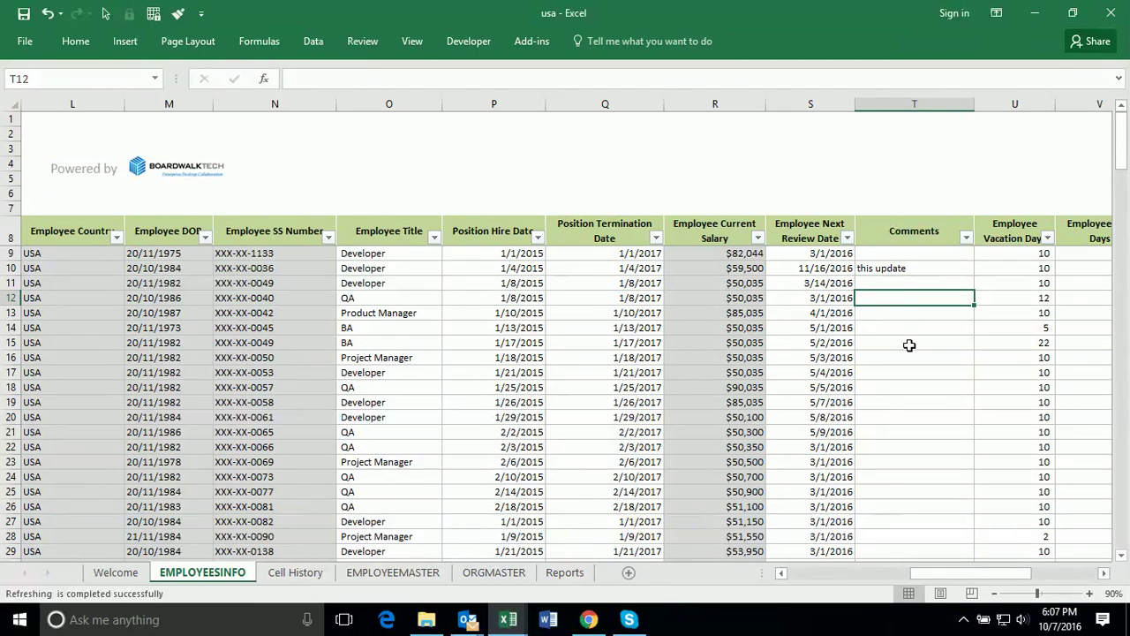
text(more chage)
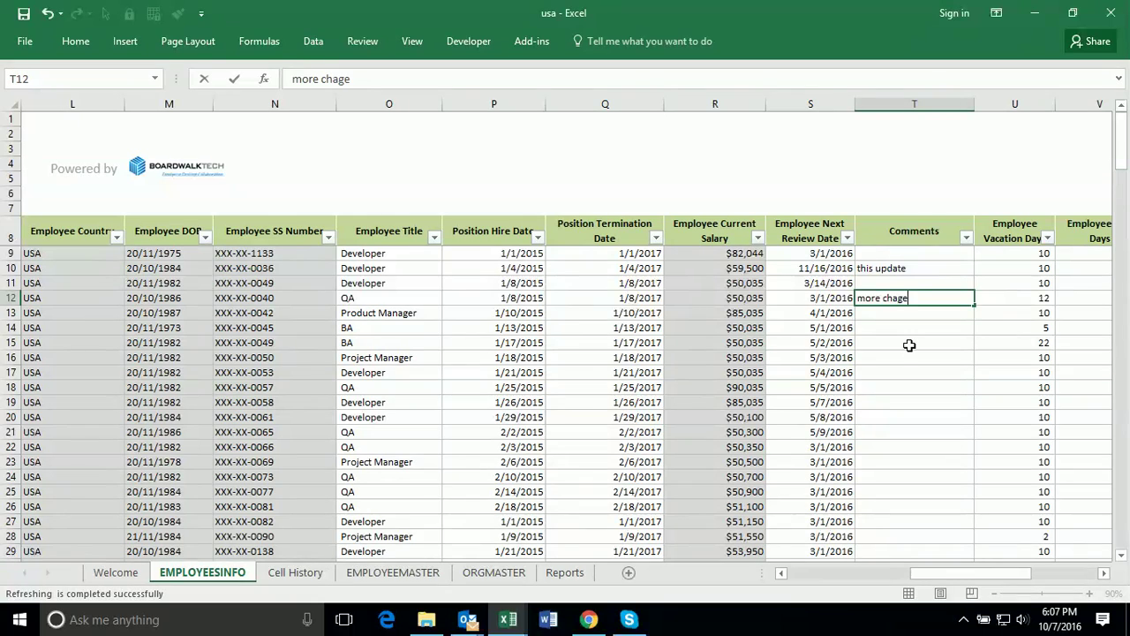
key(BackSpace)
key(BackSpace)
text(nges)
key(Return)
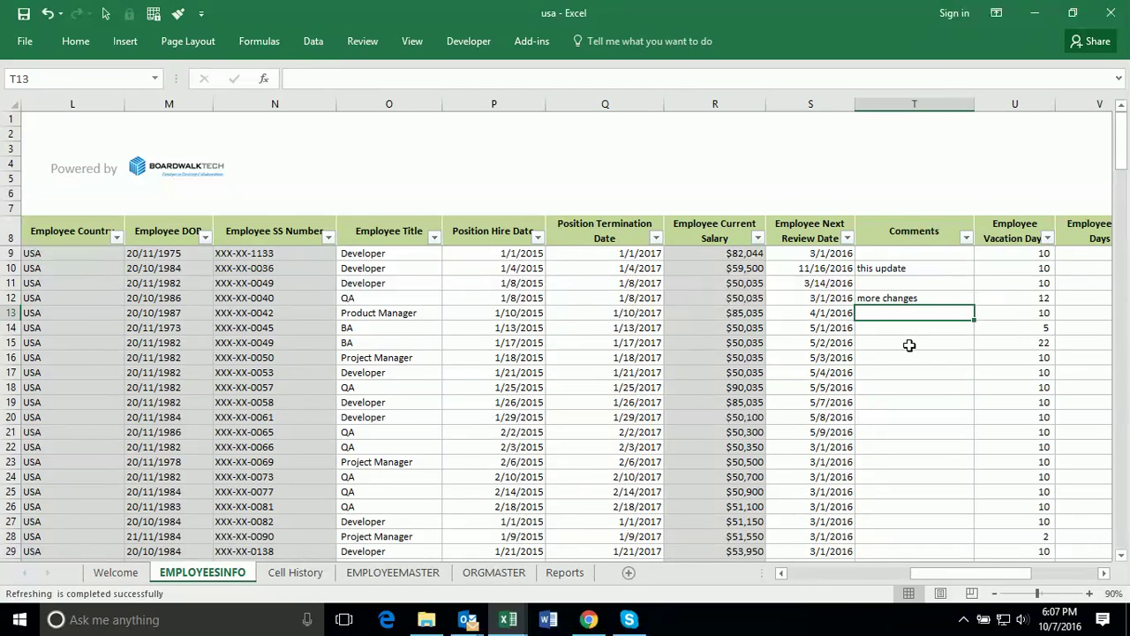
View the pivot summaries on the Reports sheet and return to the first columns of the EMPLOYEESINFO sheet
click(566, 572)
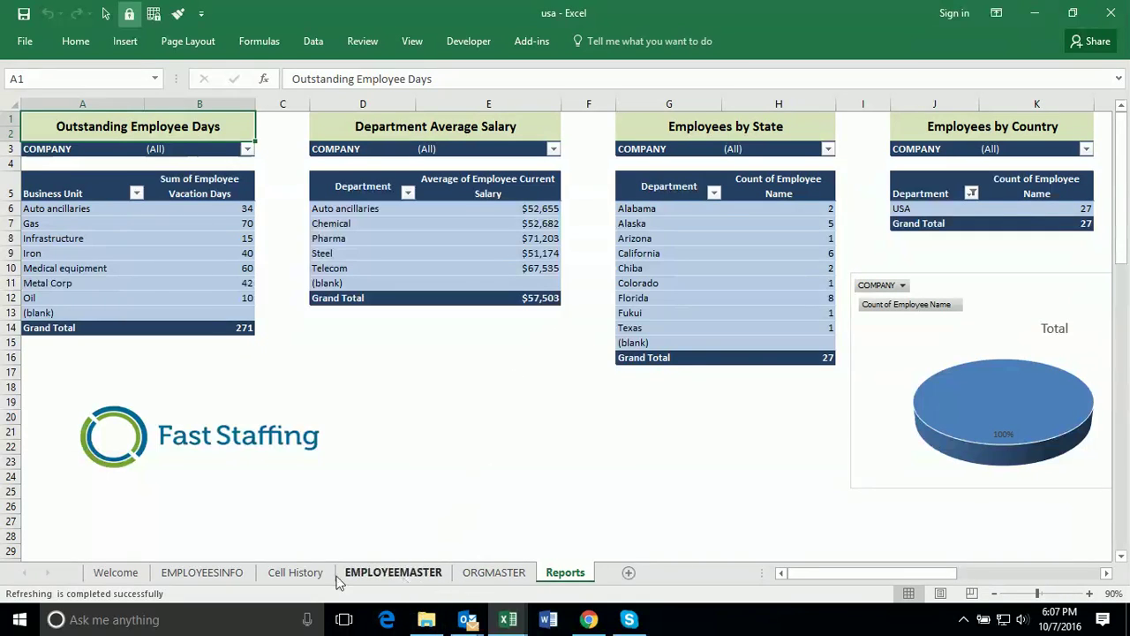
click(199, 574)
drag(975, 574, 853, 606)
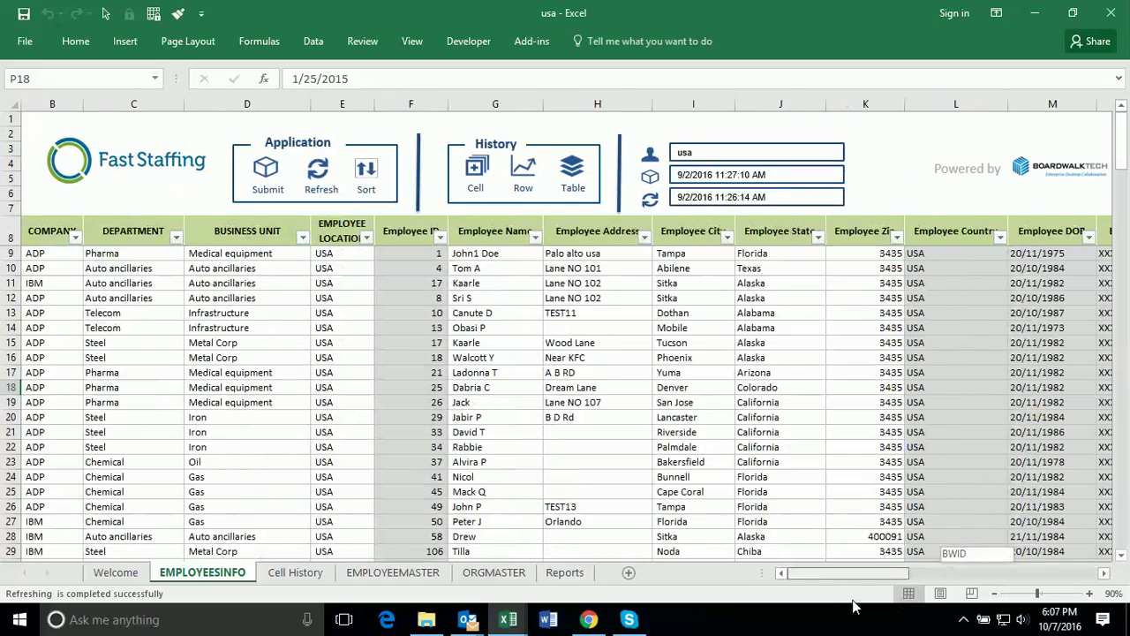
Submit the EMPLOYEESINFO changes with the transaction comment "my updates", leaving Critical Update off
click(249, 373)
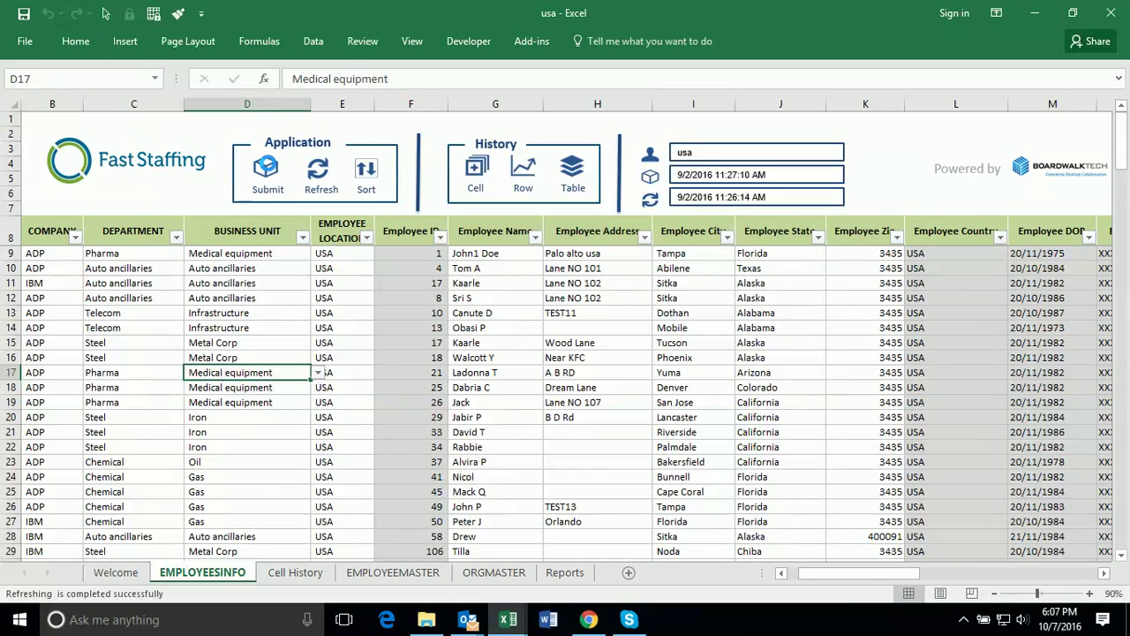
click(267, 165)
text(my updates)
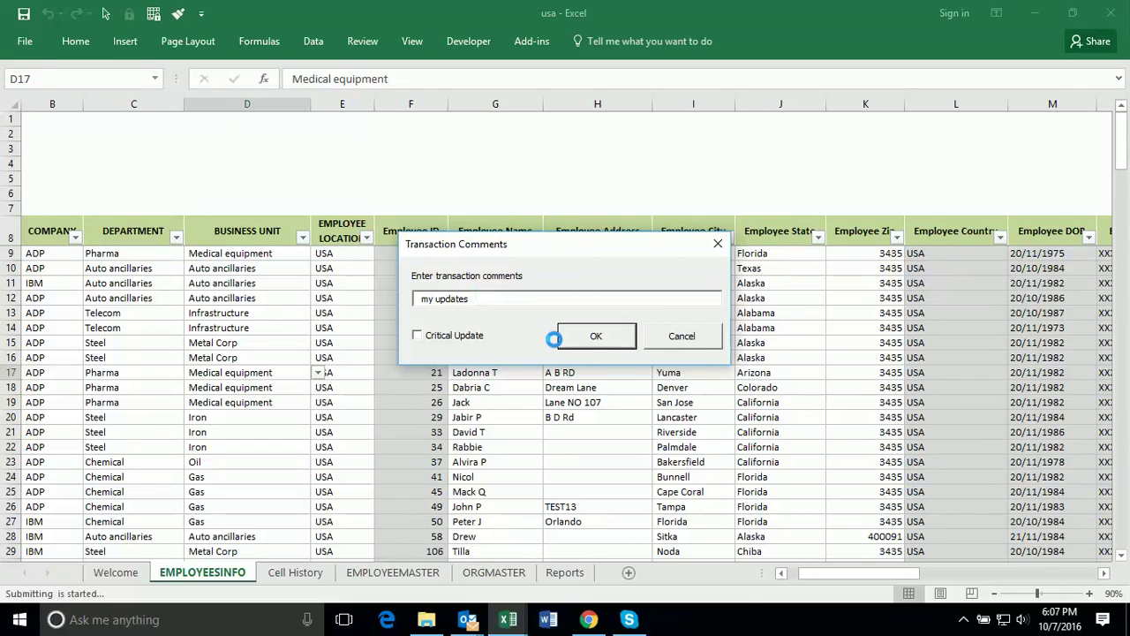
click(574, 332)
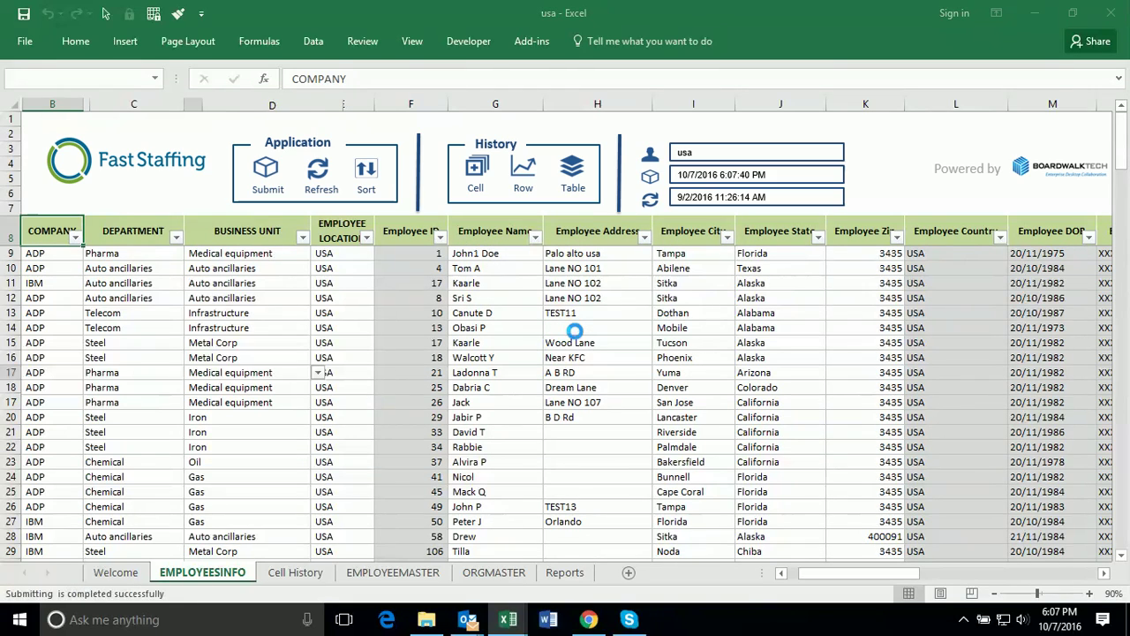
click(602, 370)
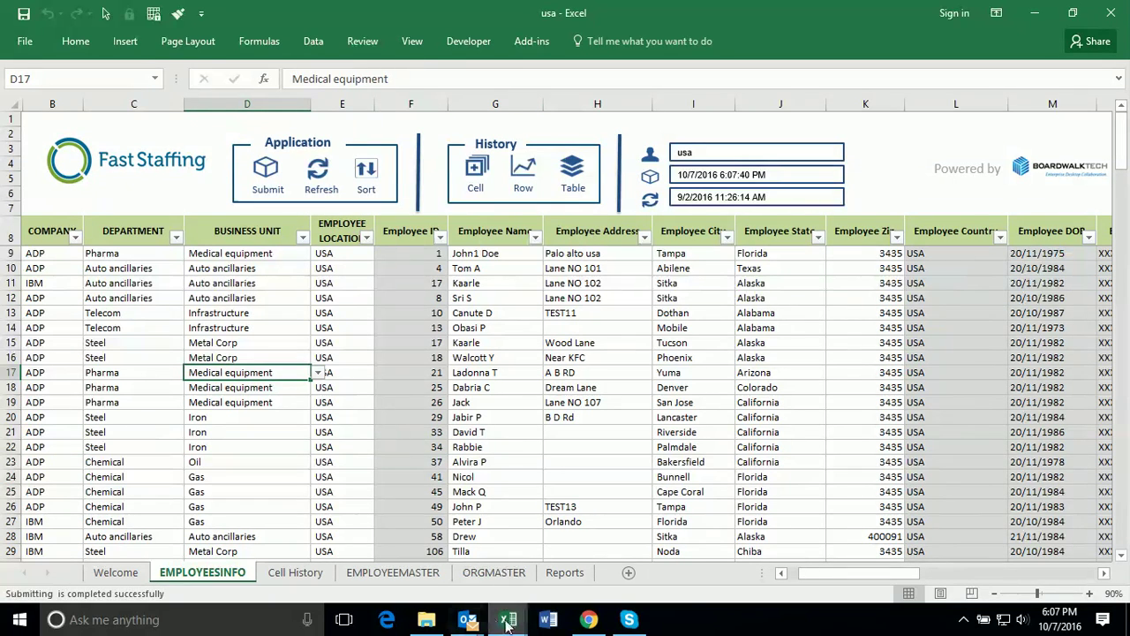
Switch to the manager workbook and check which locations the EMPLOYEE LOCATION filter offers, leaving the filter unchanged
mouse_move(507, 619)
click(442, 572)
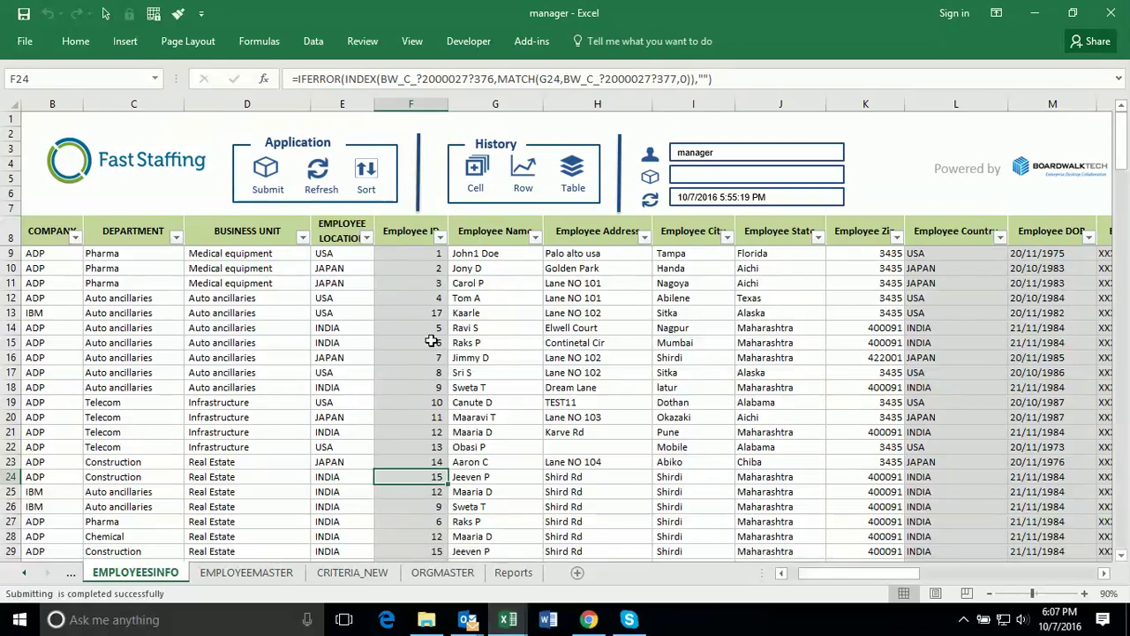
click(459, 328)
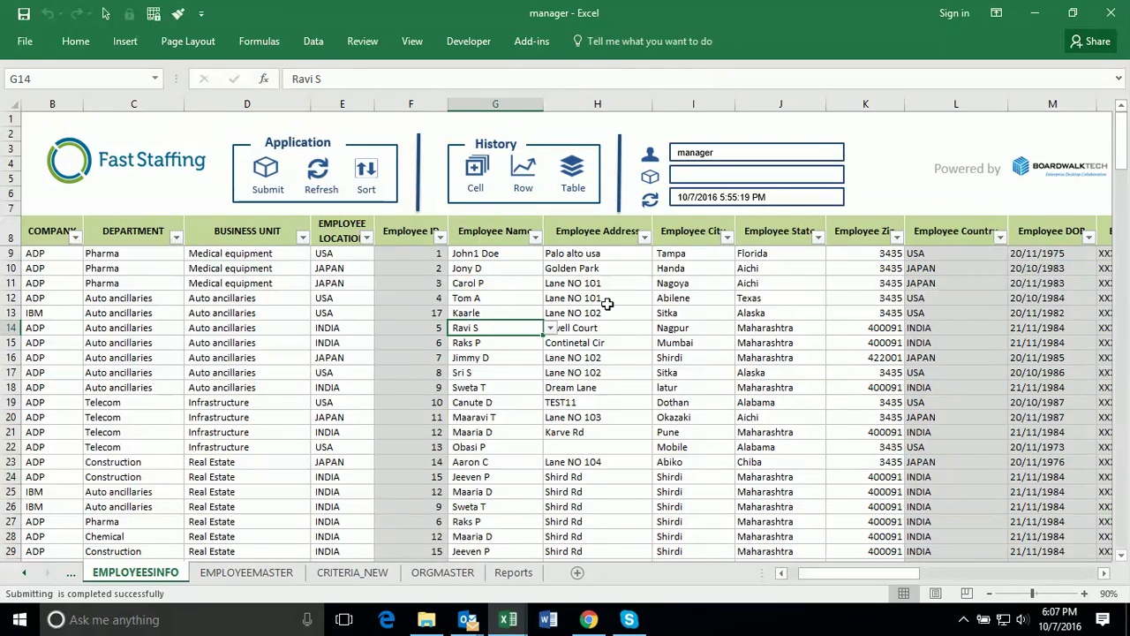
click(366, 238)
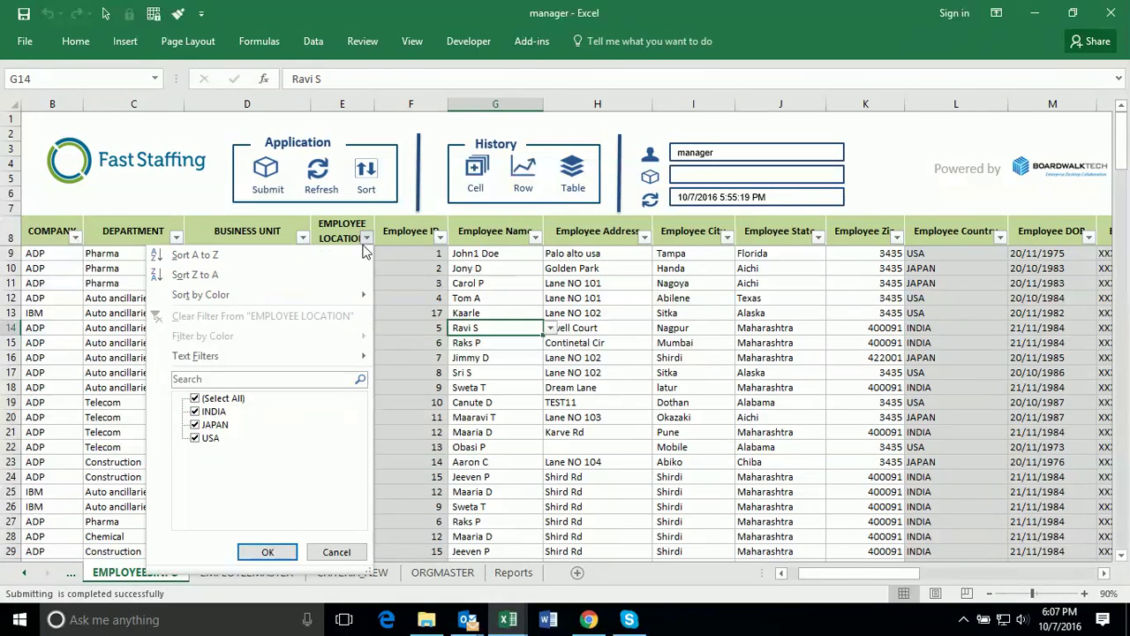
click(336, 552)
Refresh the EMPLOYEESINFO data in the manager workbook
click(590, 417)
click(296, 282)
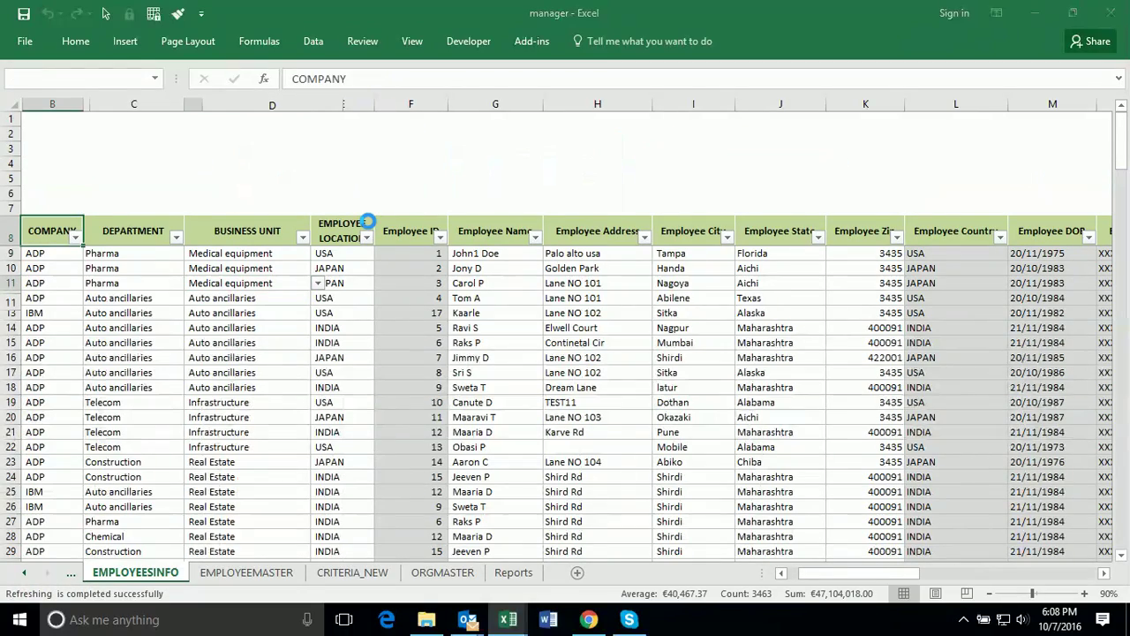
click(600, 369)
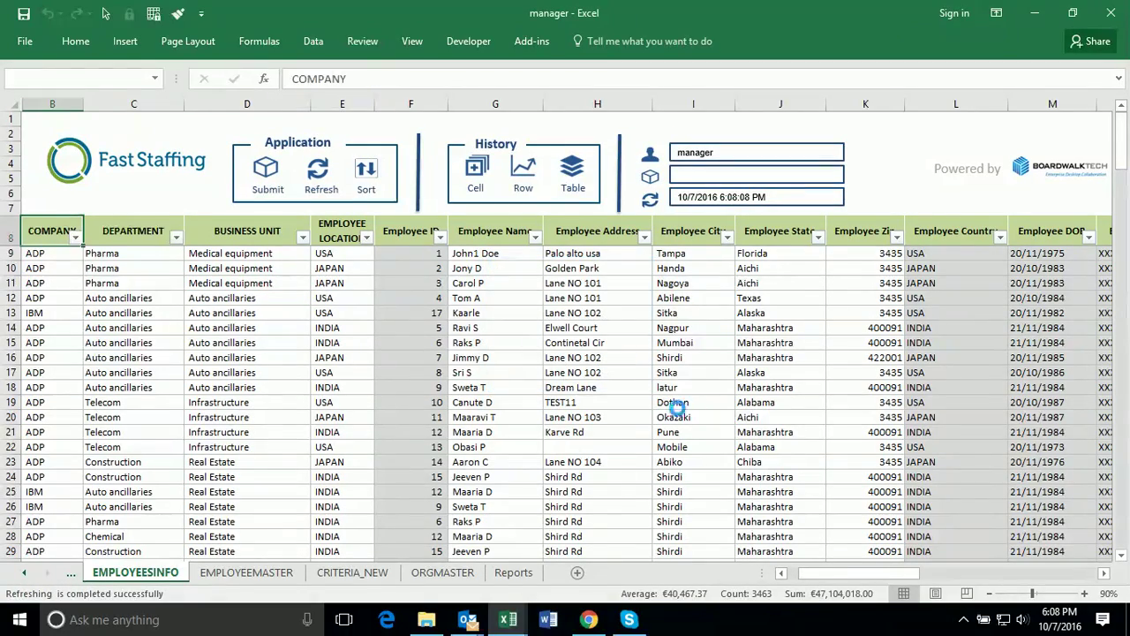
Check the row 12 next review date with its change note, the Comments column and the row 12 salary
drag(833, 576, 984, 562)
click(521, 302)
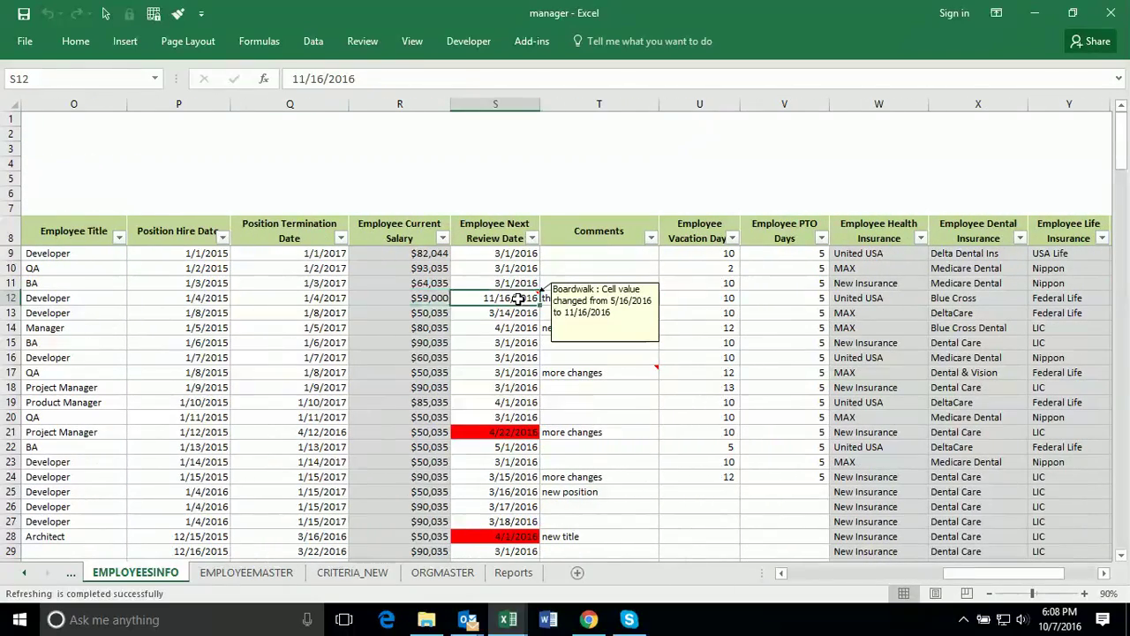
click(588, 432)
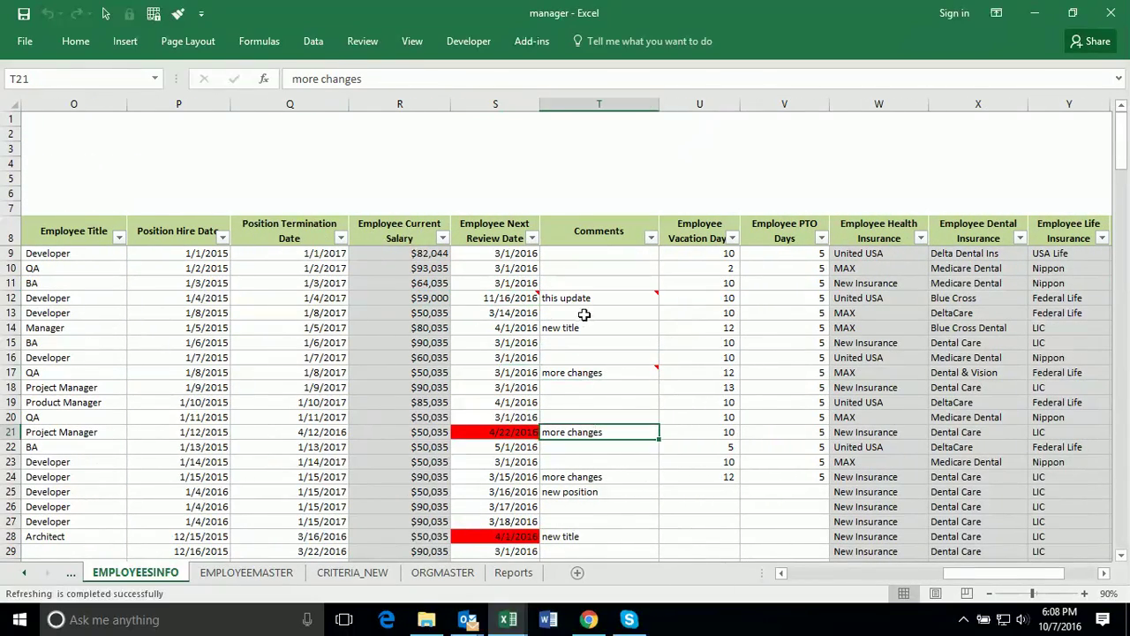
click(418, 297)
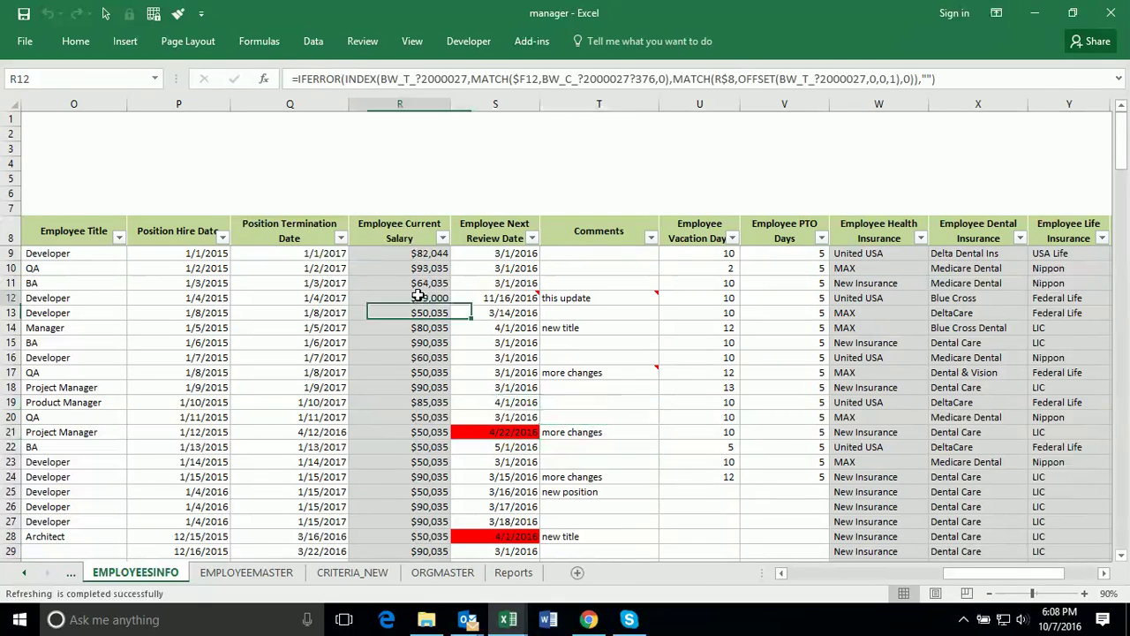
Refresh the manager workbook's EMPLOYEEMASTER data and select the current salary in row 12
click(264, 572)
click(320, 175)
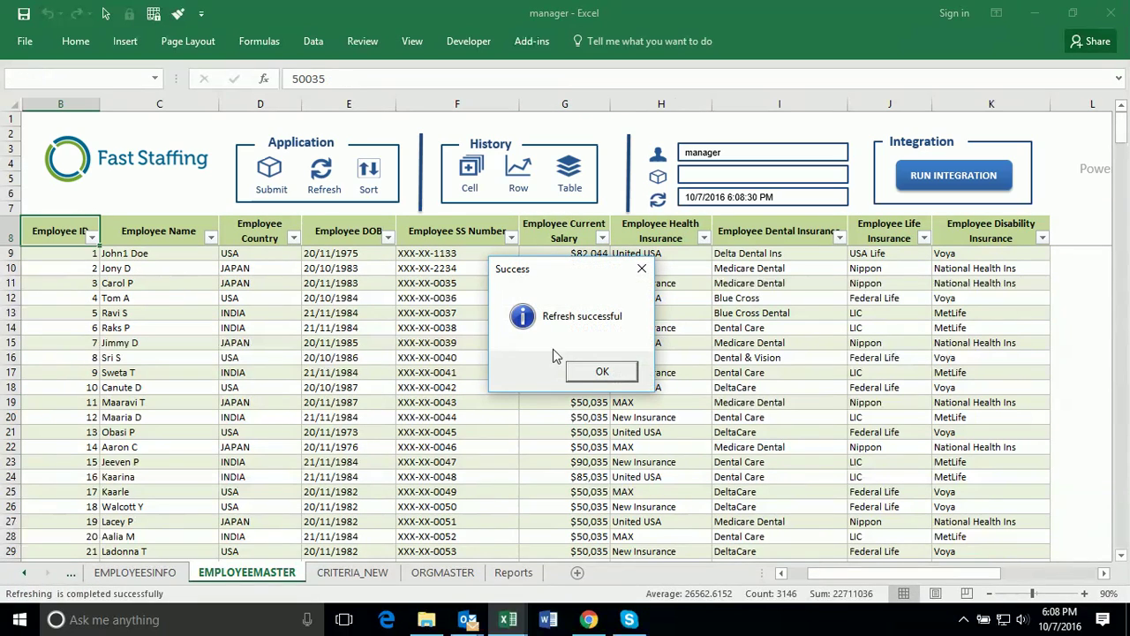
click(606, 370)
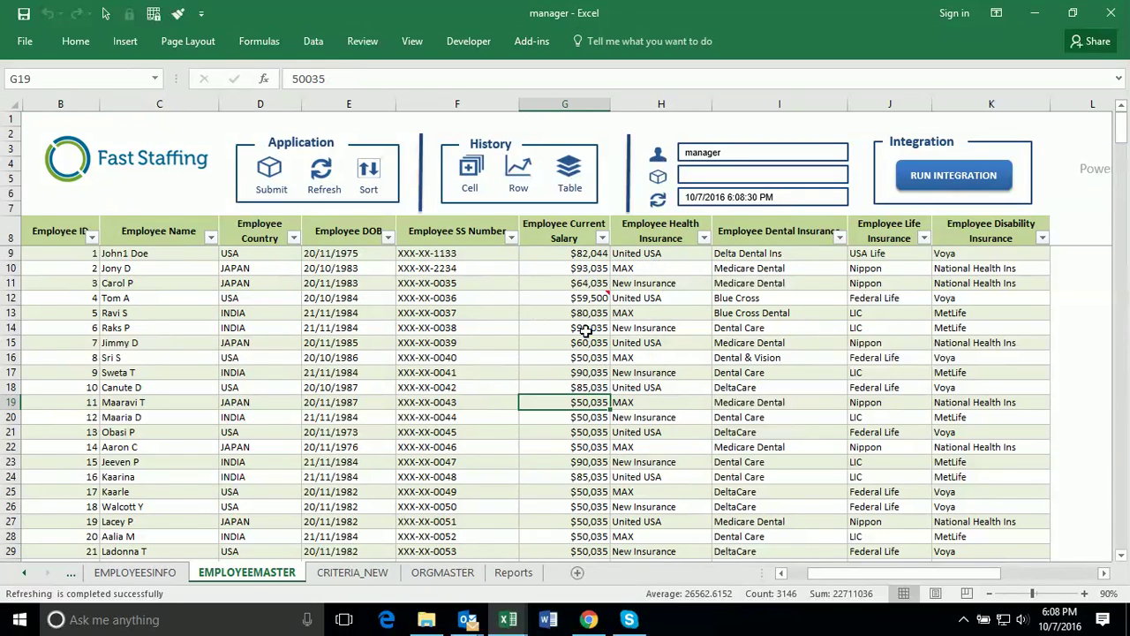
click(589, 301)
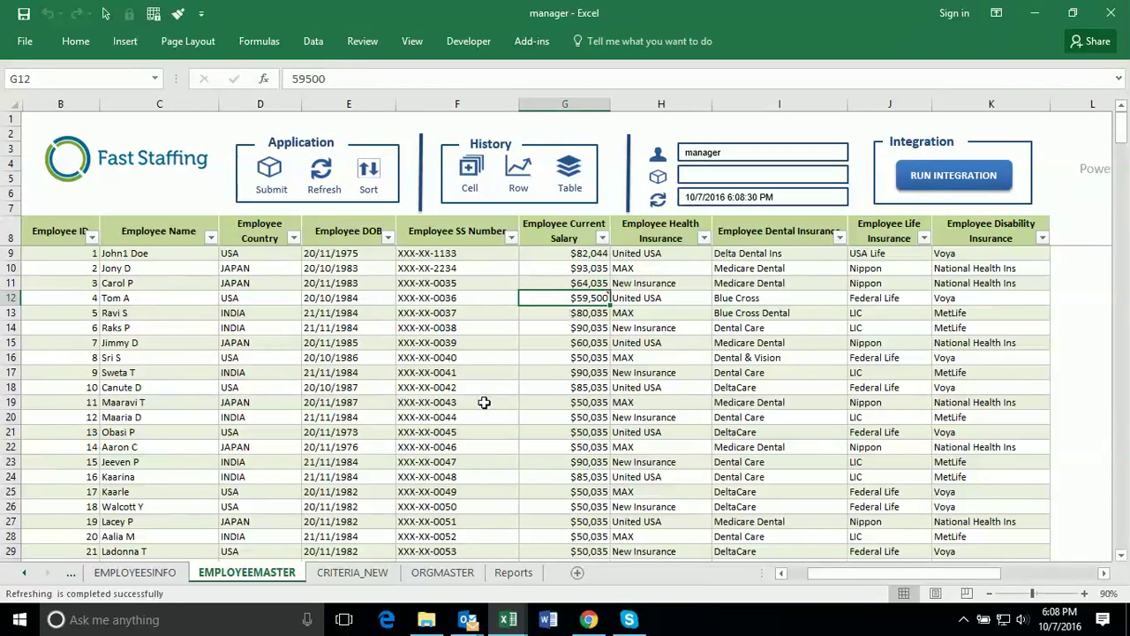
Return to the EMPLOYEESINFO sheet and check the current salary and next review date in row 12
click(135, 572)
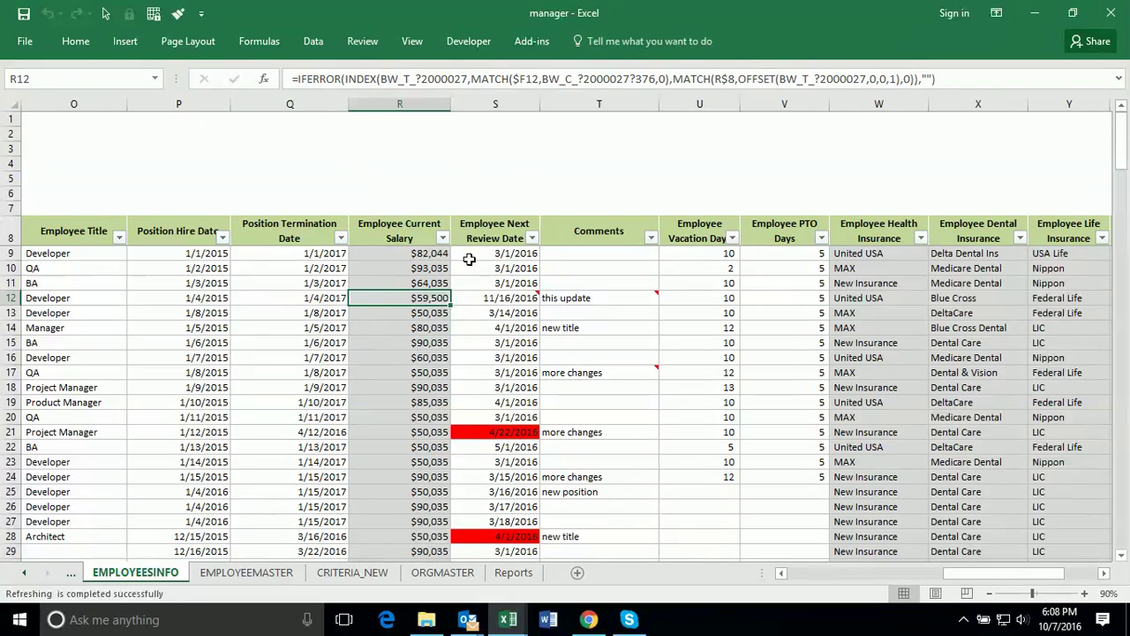
click(664, 416)
click(510, 301)
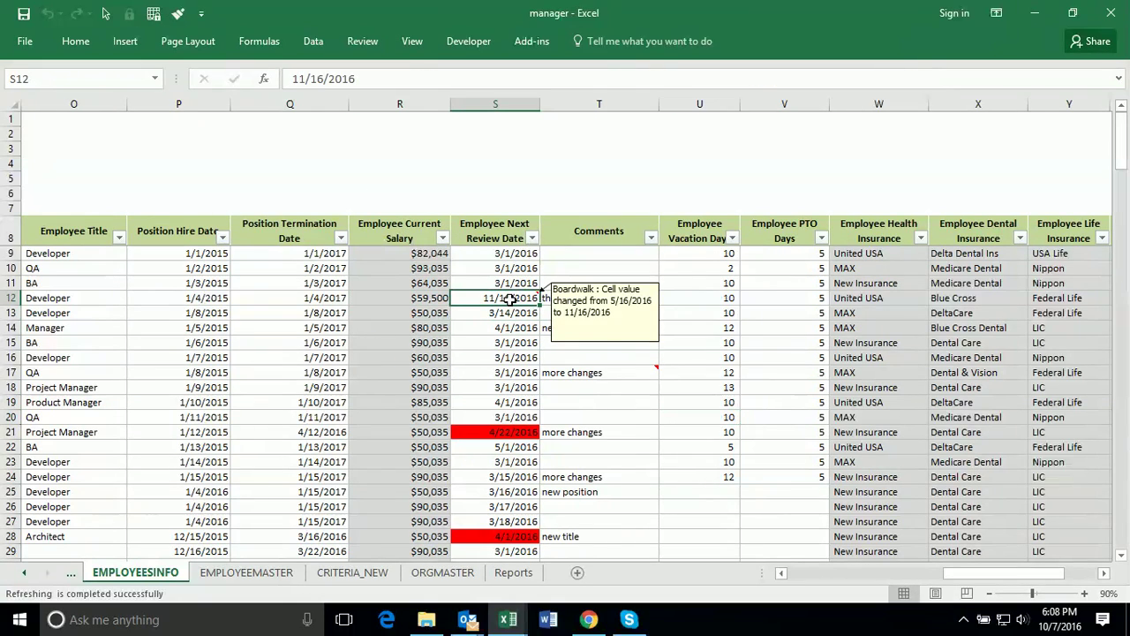
Generate the cell history of the row 12 Comments cell for the Past Quarter activity period
drag(1007, 576, 874, 599)
click(881, 296)
click(315, 168)
click(637, 275)
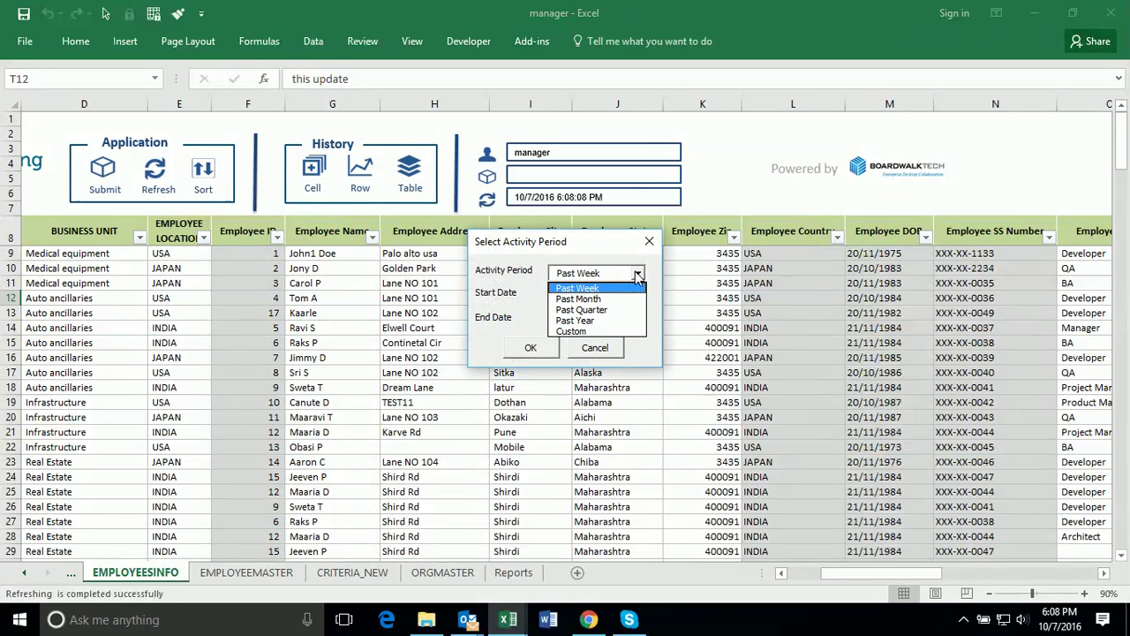
click(583, 309)
click(532, 349)
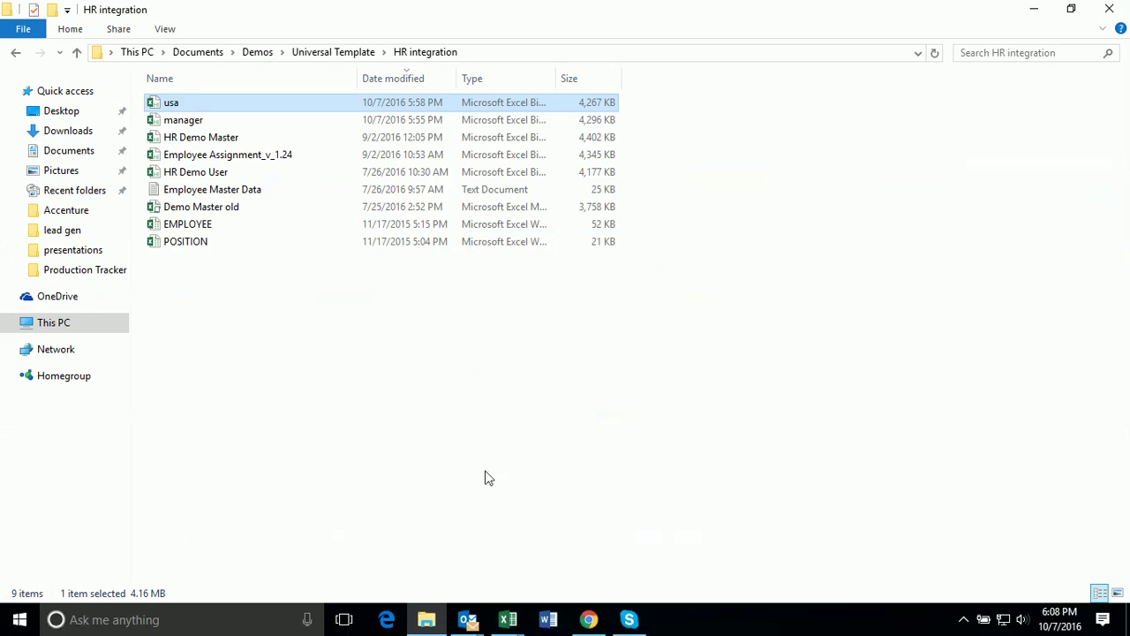
Bring the manager workbook forward and examine the values, dates and comments of the updates in the cell history
mouse_move(508, 619)
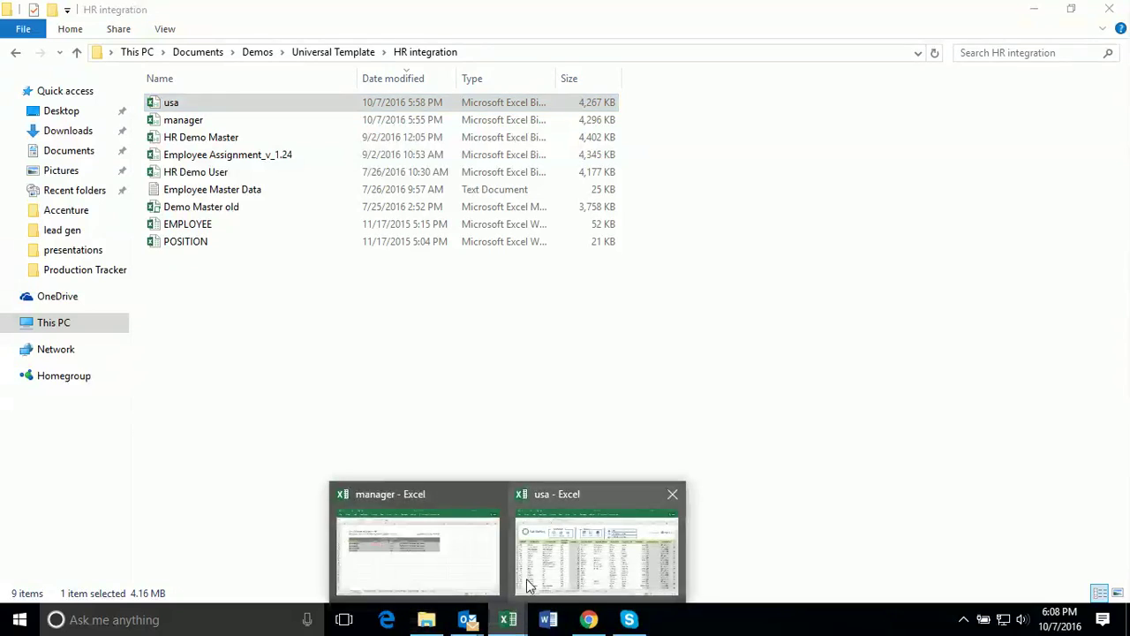
click(439, 563)
click(348, 347)
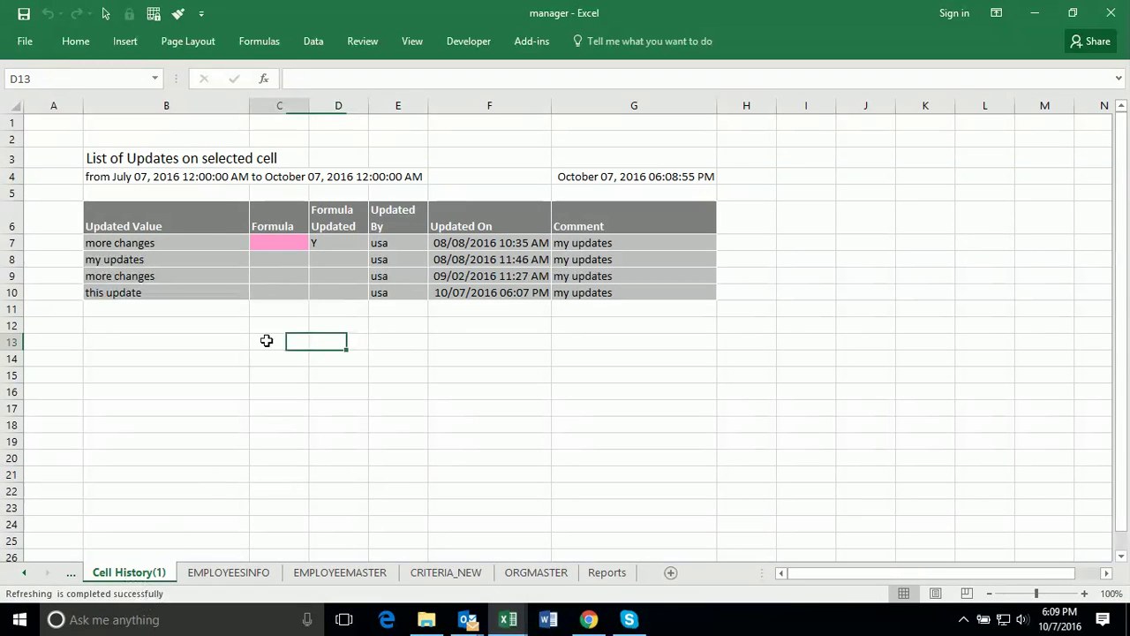
drag(164, 243, 175, 287)
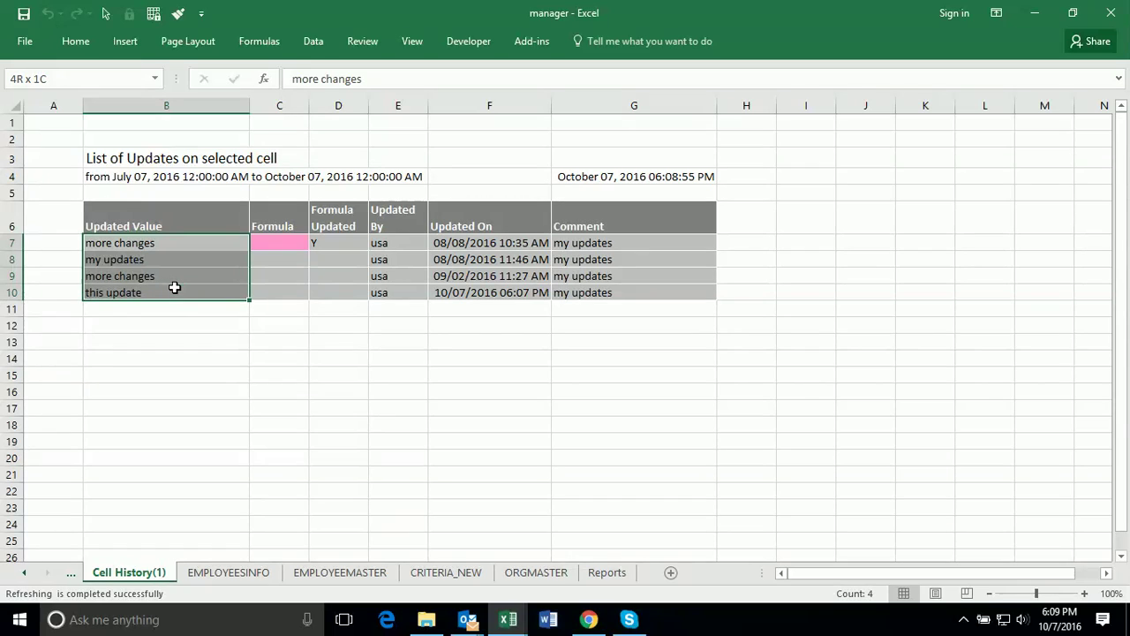
drag(654, 292, 188, 261)
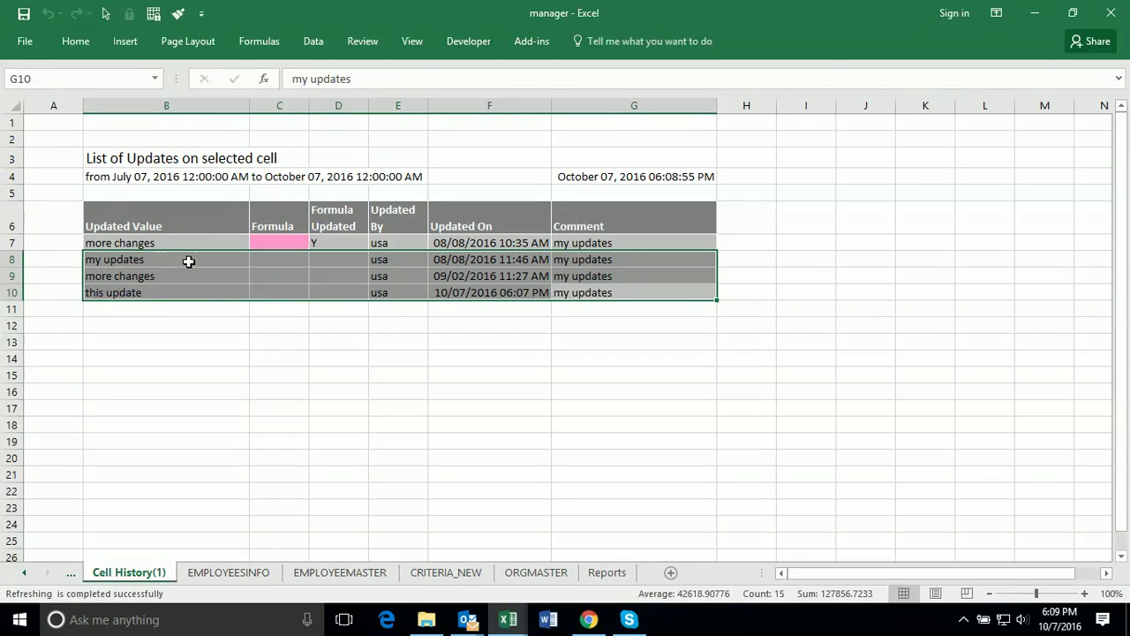
click(479, 293)
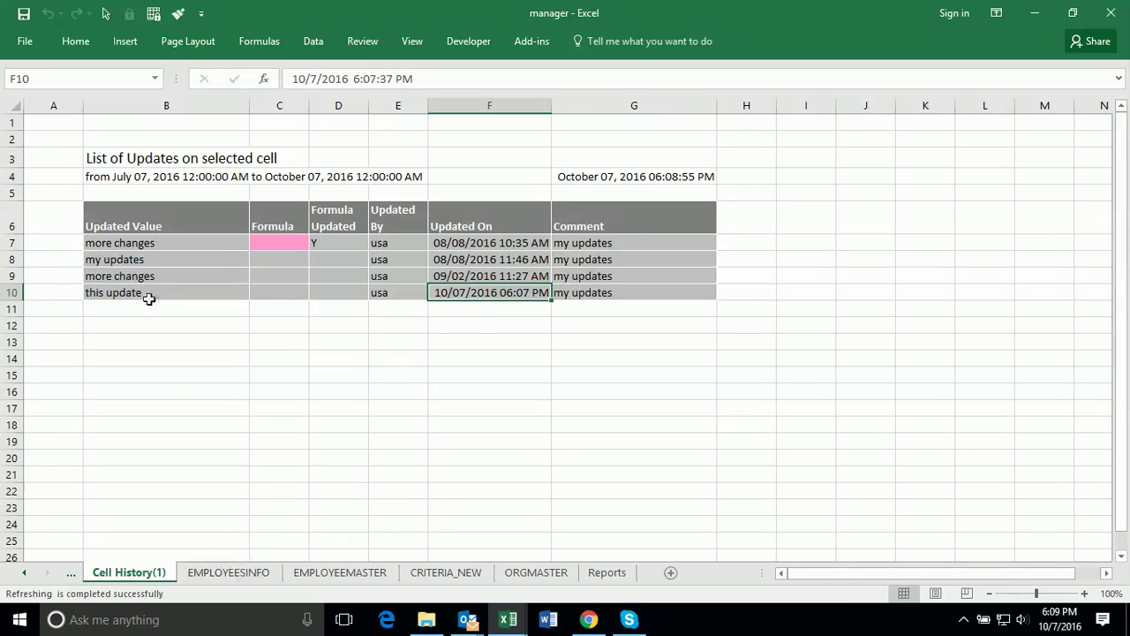
Generate the table history of the EMPLOYEESINFO sheet for the Past Quarter activity period
click(250, 575)
click(431, 405)
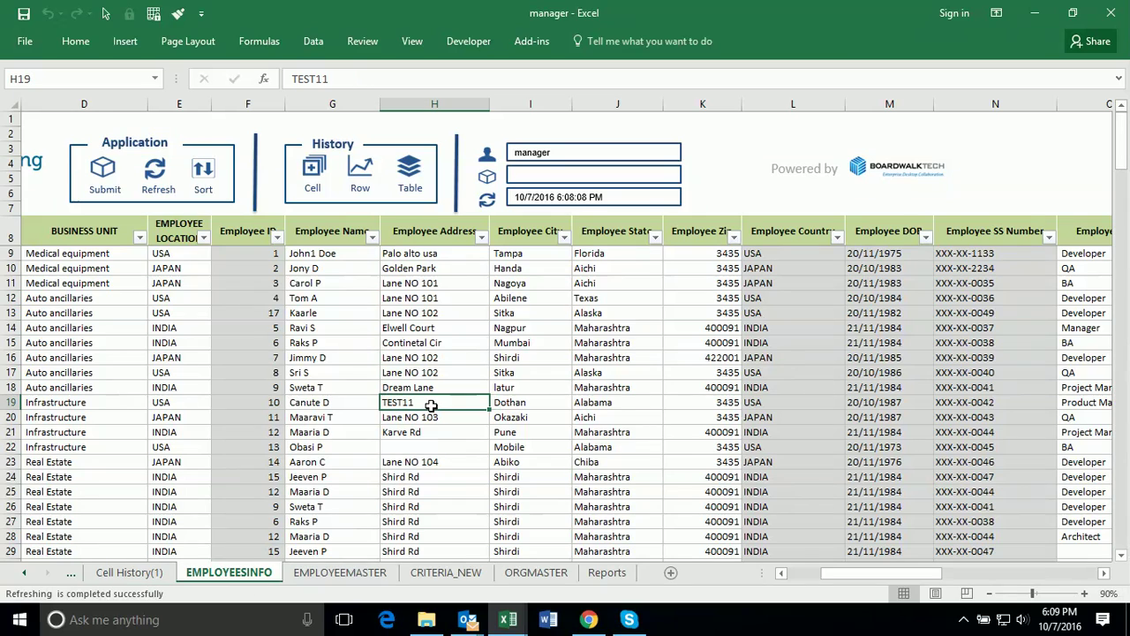
click(409, 172)
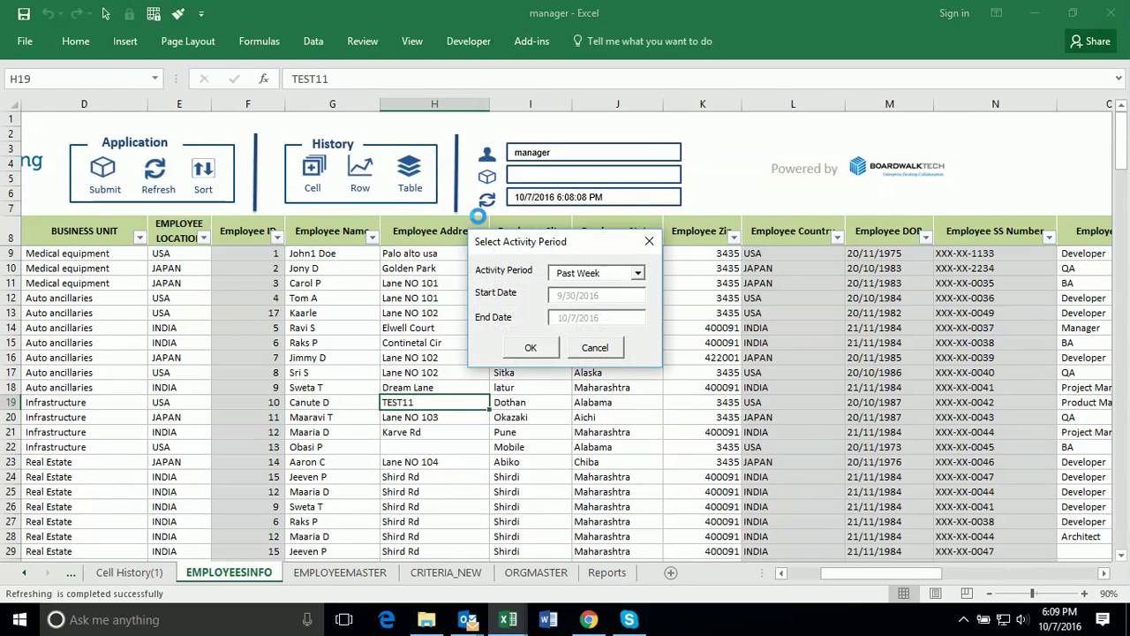
click(639, 275)
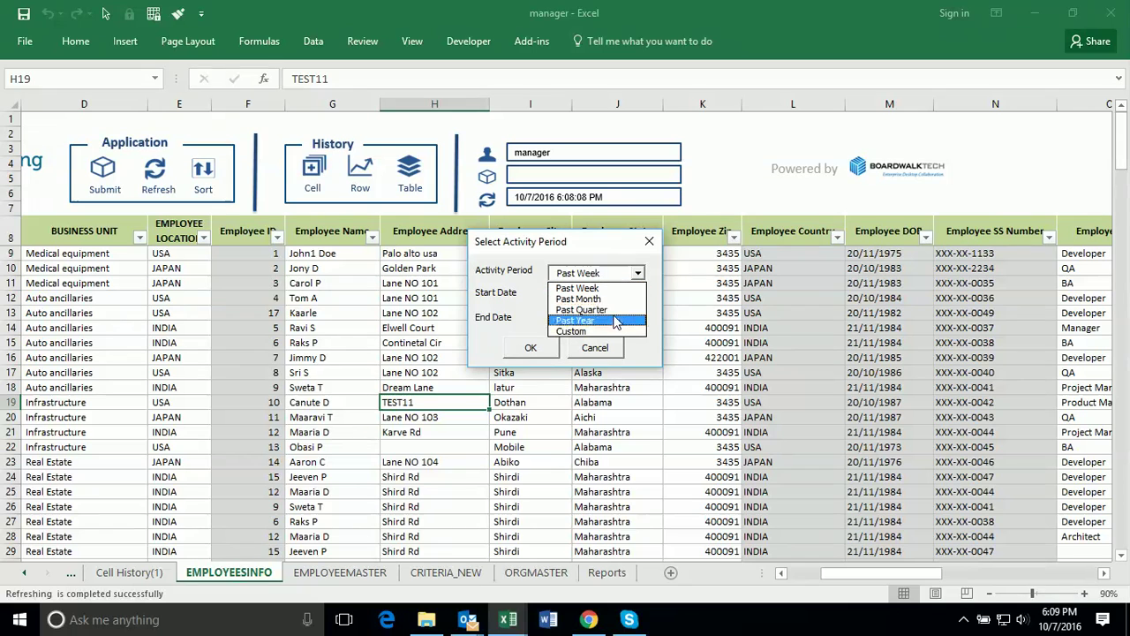
click(602, 309)
click(531, 346)
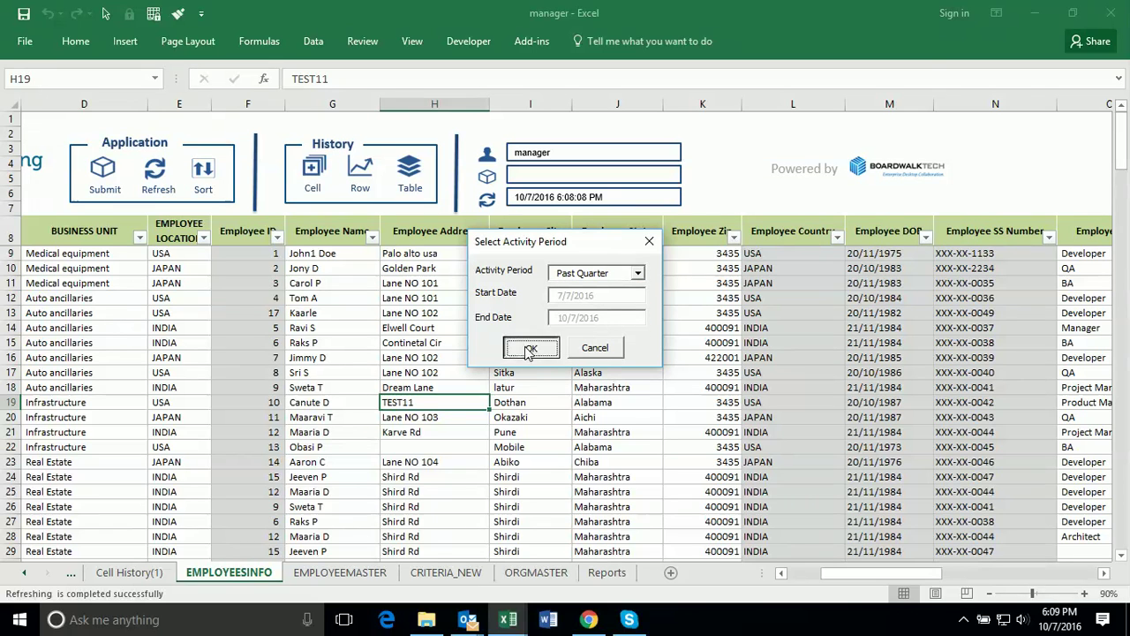
Bring the manager workbook forward and examine the table update list's column headings, change flags and the 10/07/2016 entry by usa
mouse_move(509, 622)
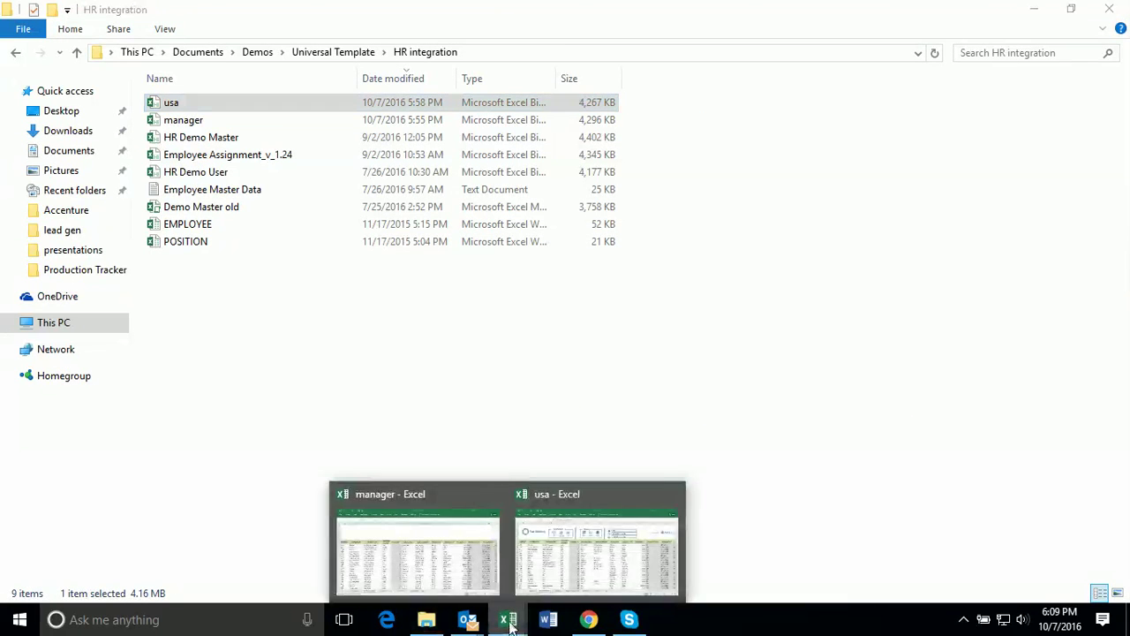
click(456, 583)
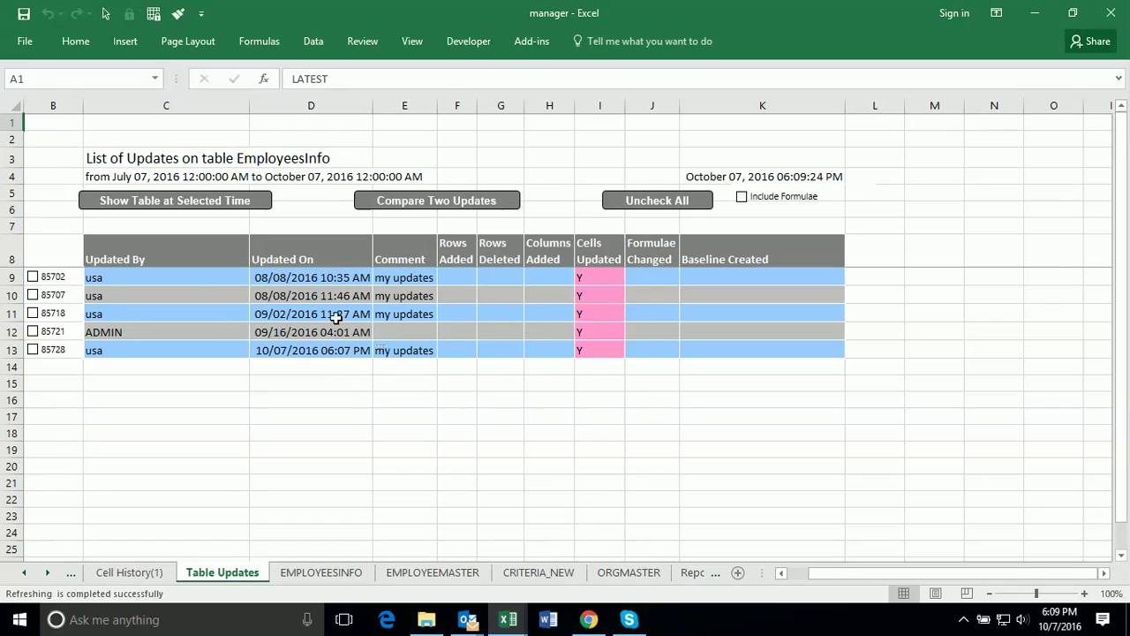
drag(159, 257, 300, 255)
click(472, 254)
drag(473, 254, 623, 333)
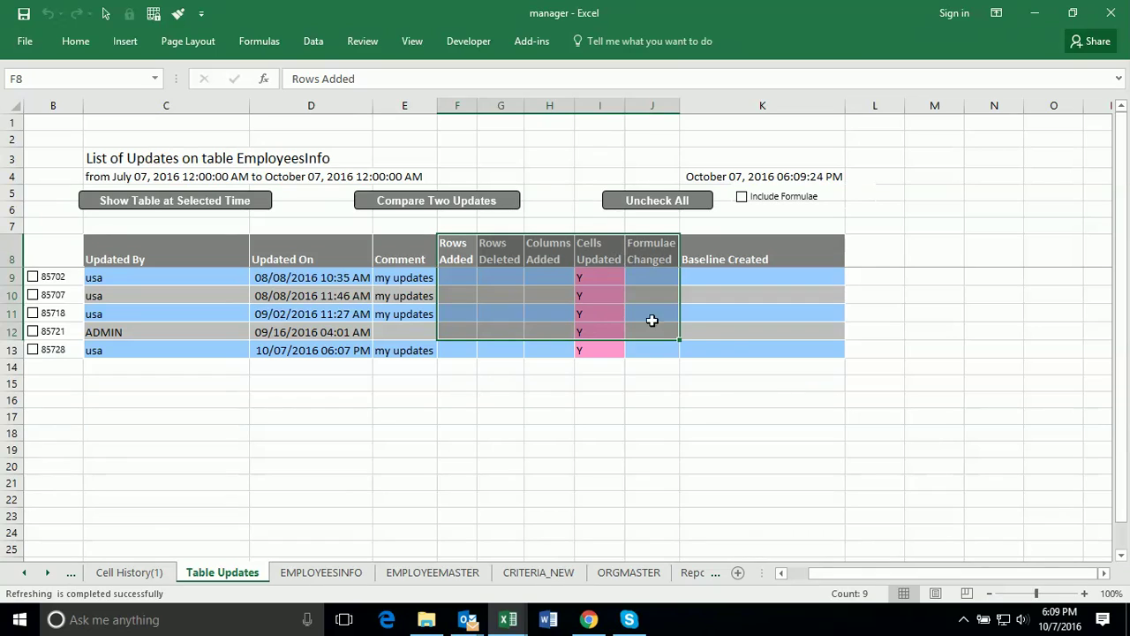
click(702, 433)
drag(300, 353, 619, 352)
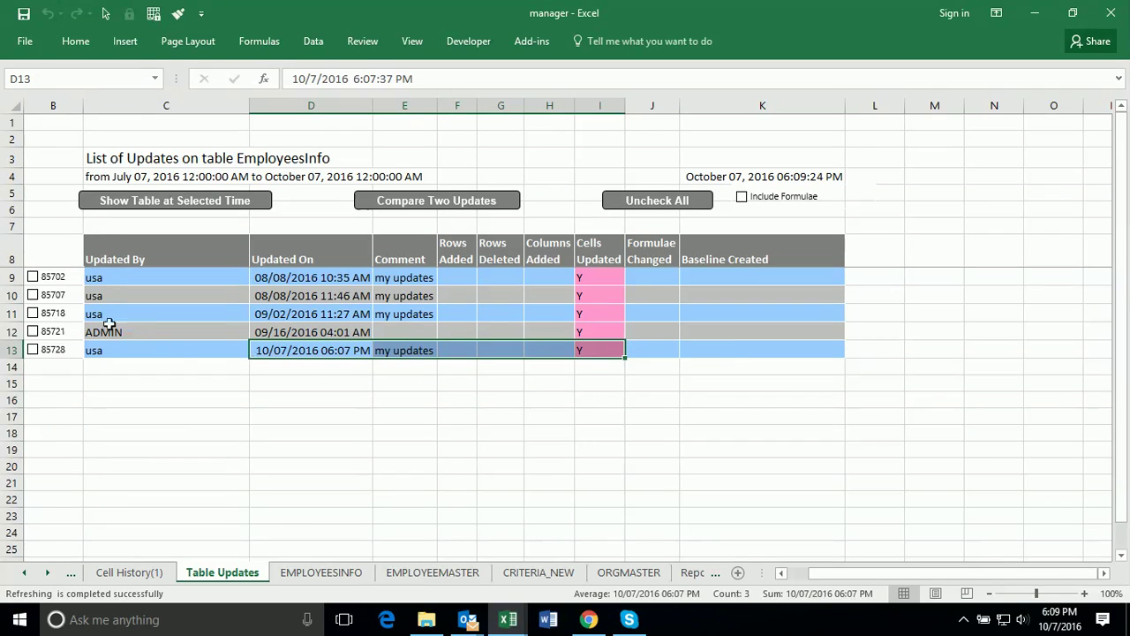
Show the table as it stood at the 09/02/2016 11:27 AM update and check the highlighted current salary in row 7
click(33, 314)
click(202, 200)
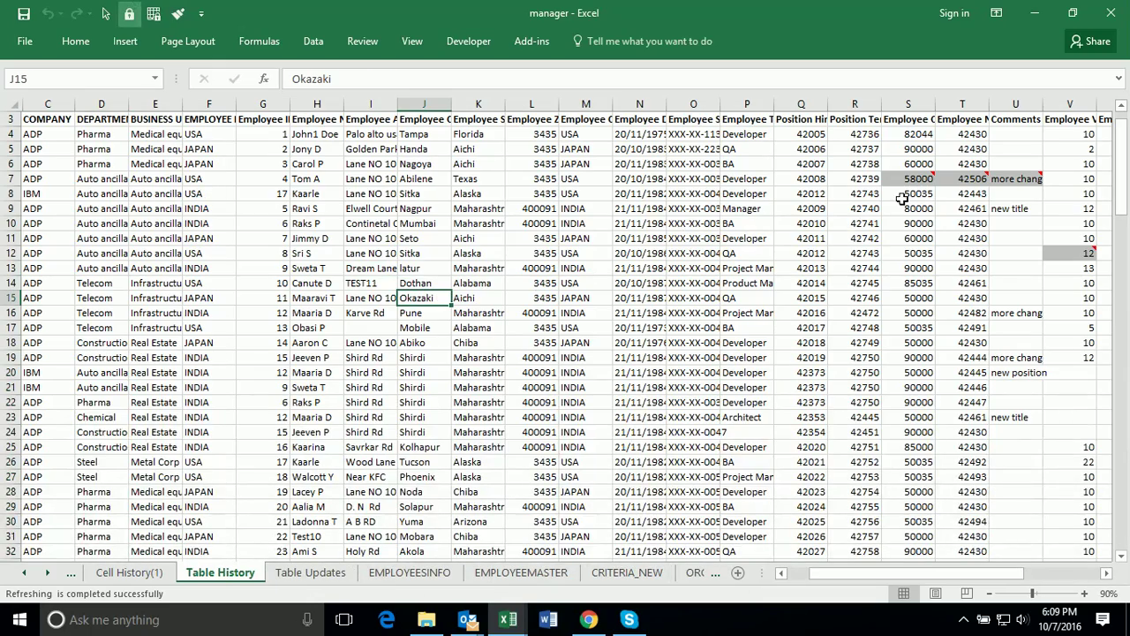
drag(976, 575, 1009, 575)
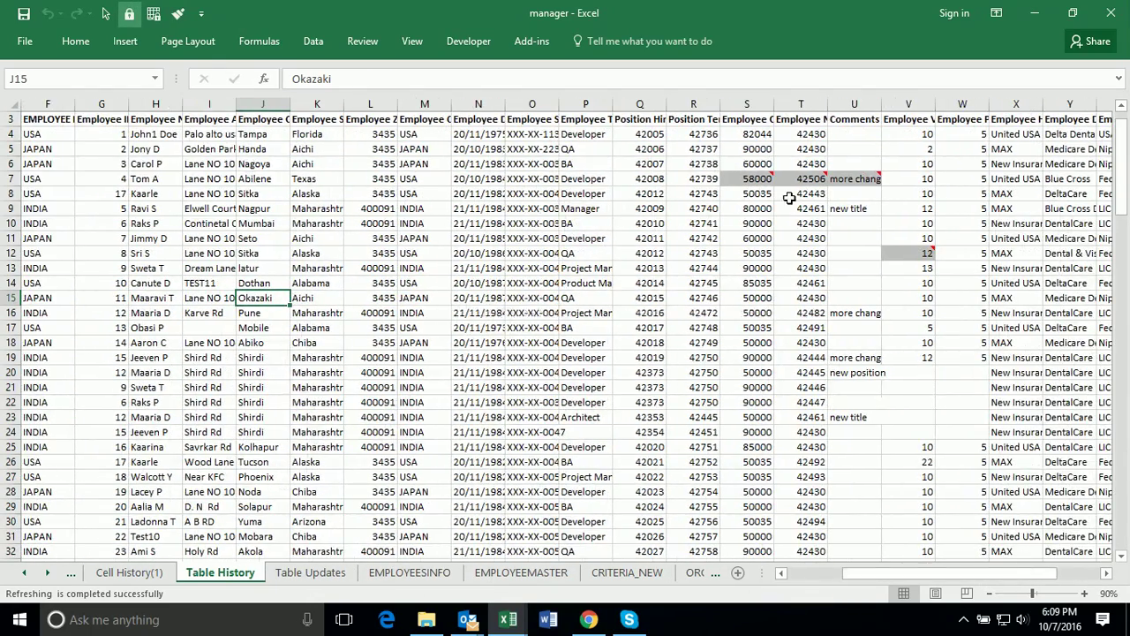
click(737, 180)
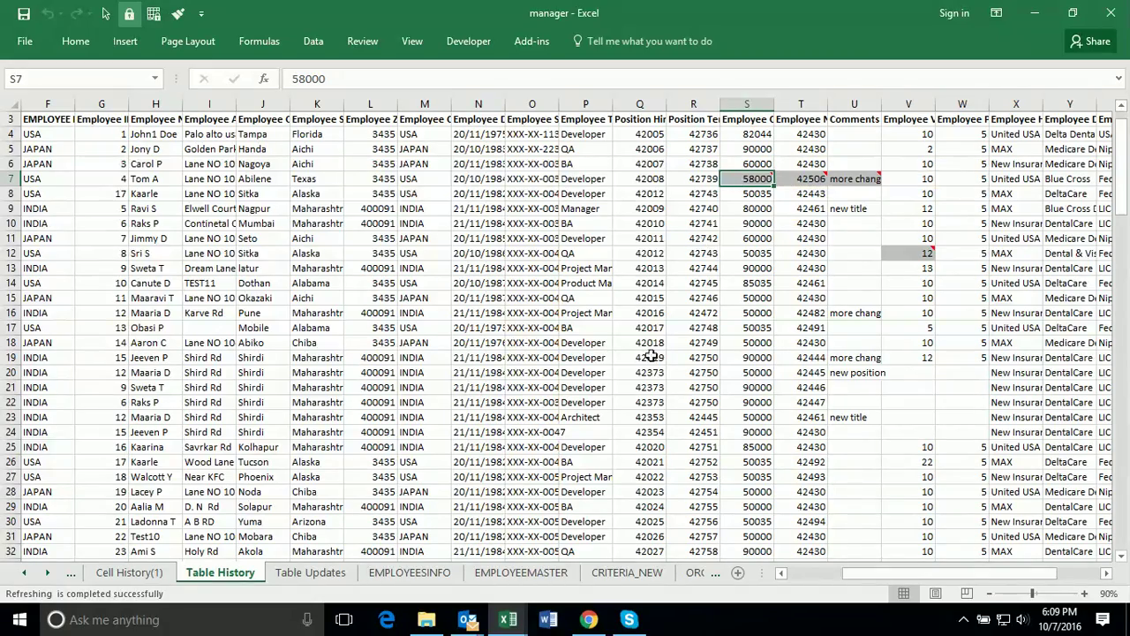
Return to the EMPLOYEESINFO sheet and check the next review date and the change note on the Comments cell in row 12
click(423, 573)
click(433, 371)
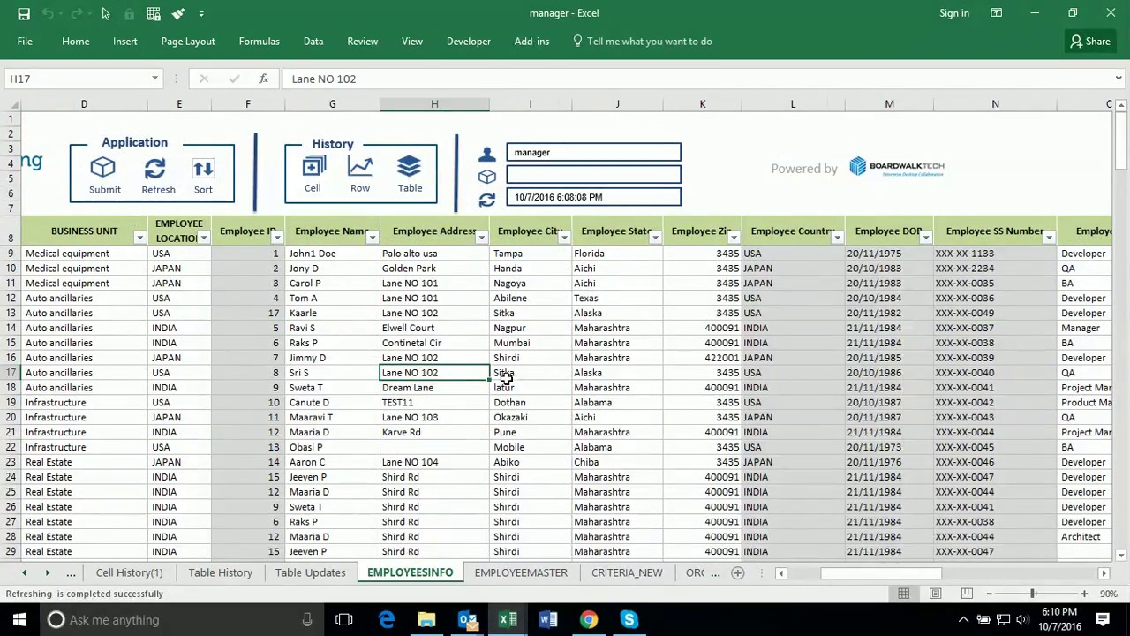
drag(865, 574, 977, 569)
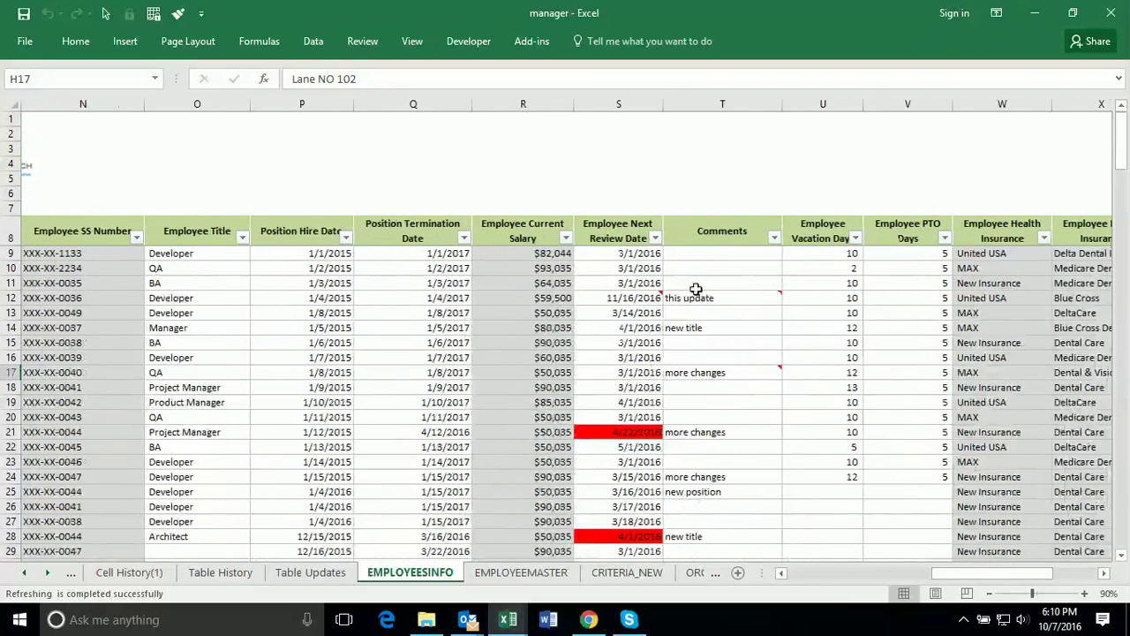
mouse_move(633, 294)
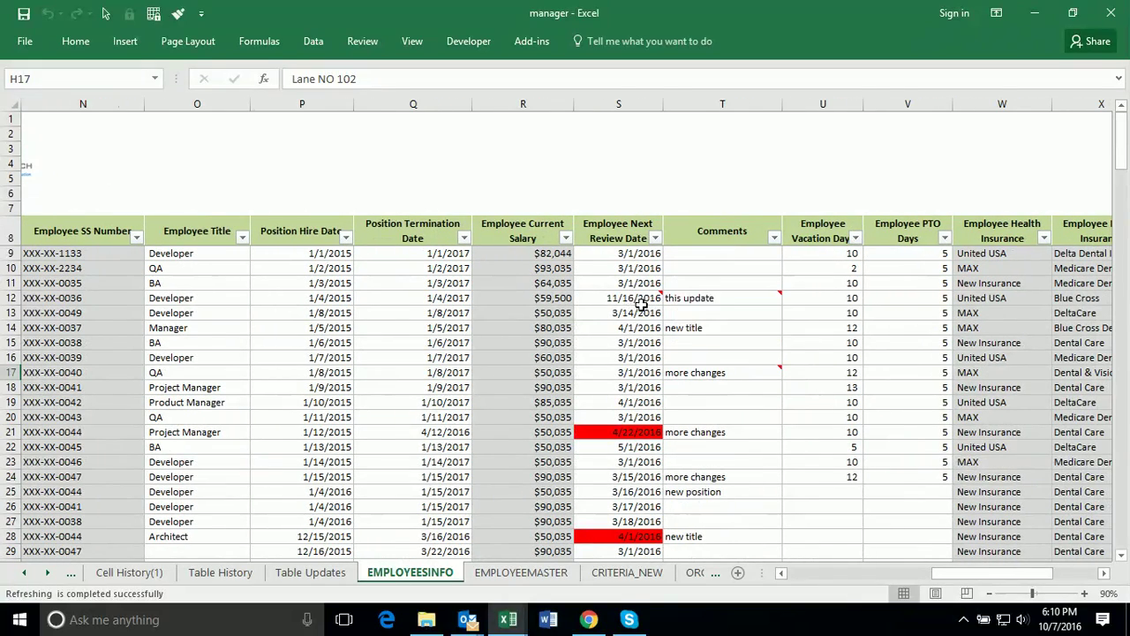
mouse_move(723, 295)
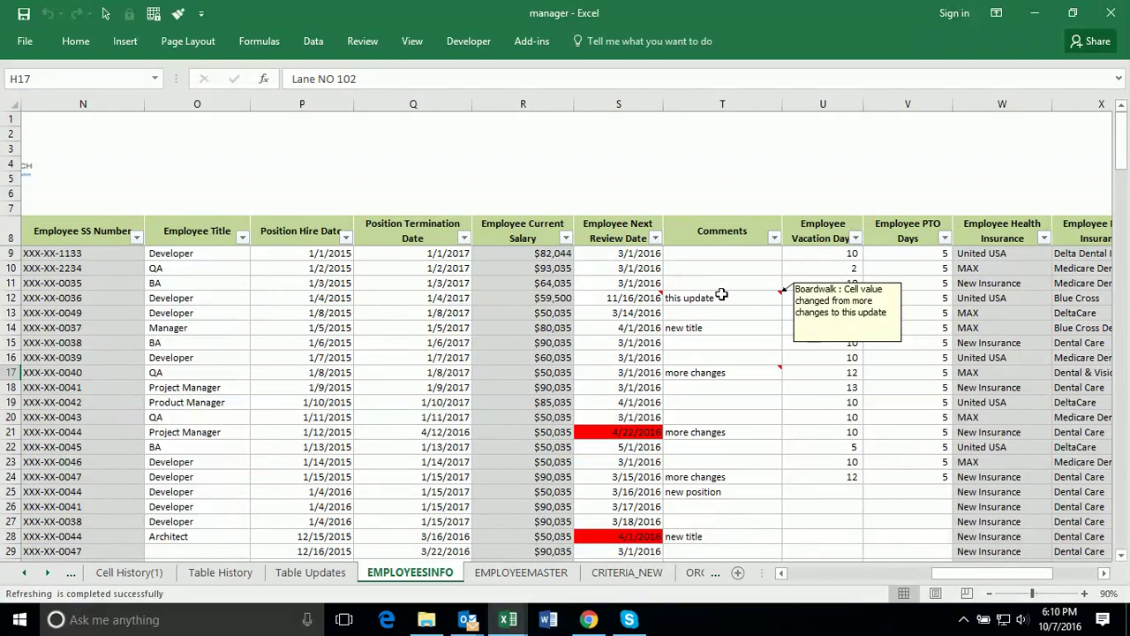
Open the Reports sheet and examine the summary pivot tables, including Department Average Salary
click(51, 573)
click(50, 573)
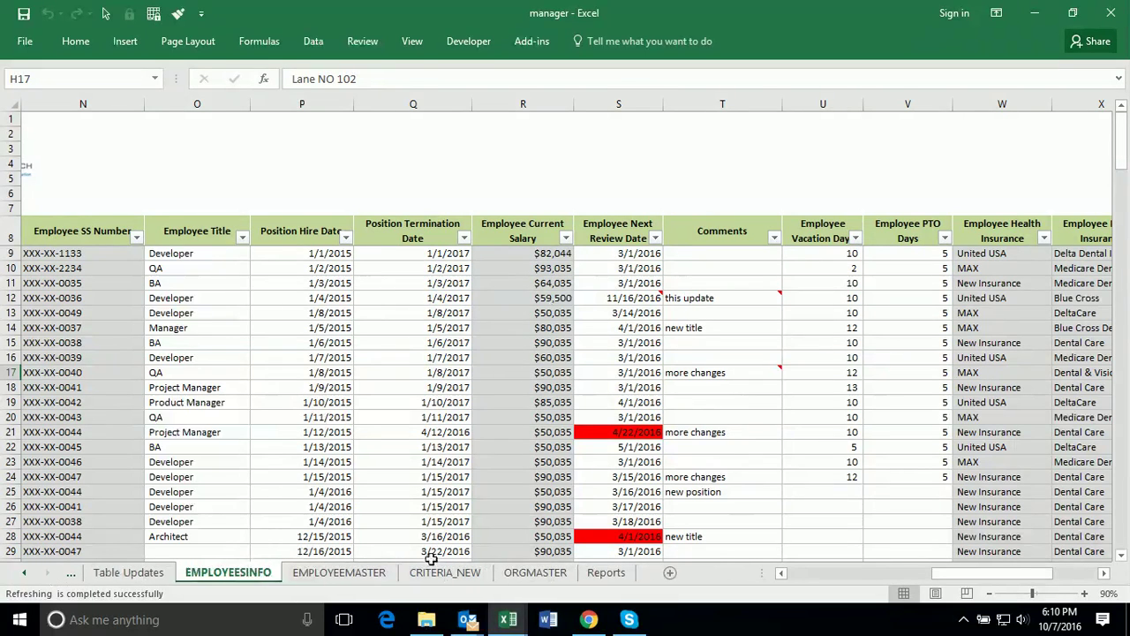
click(606, 573)
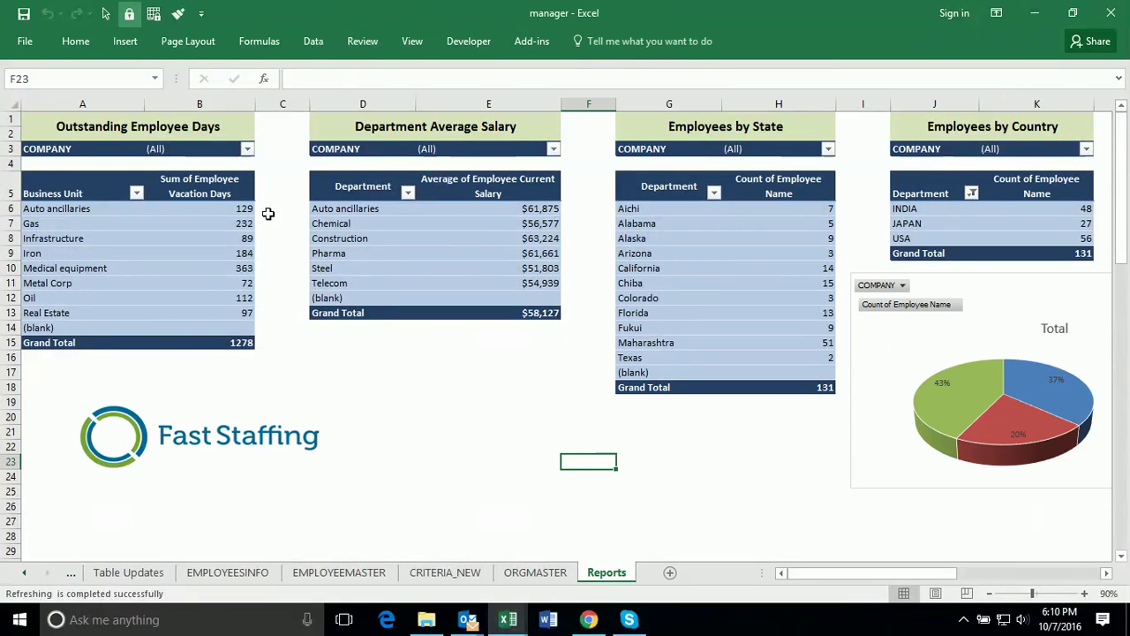
mouse_move(424, 228)
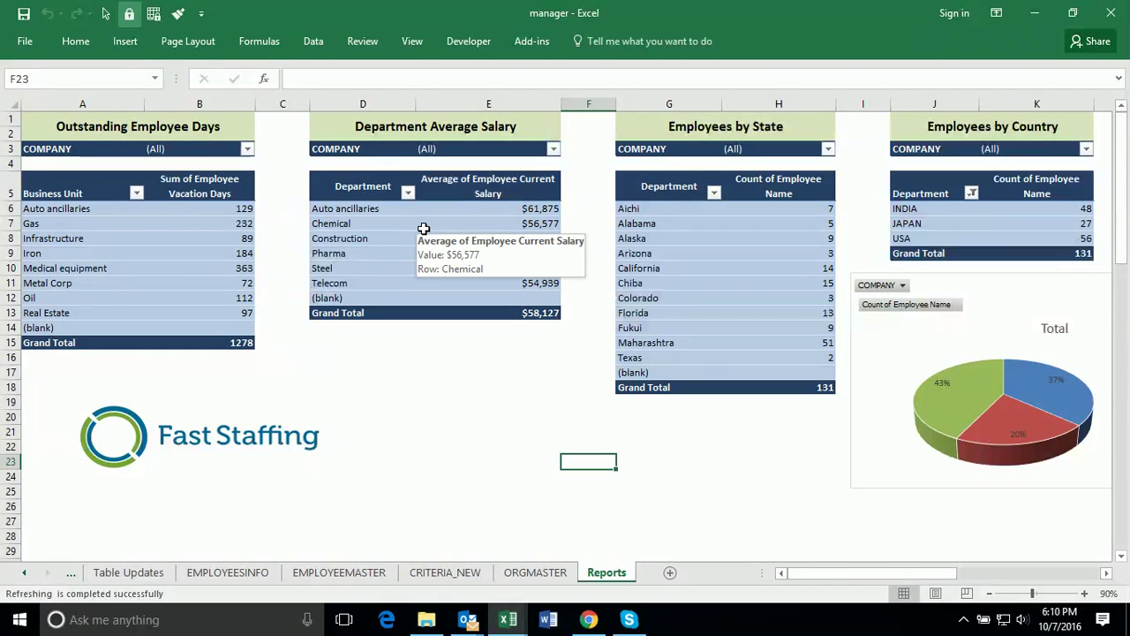